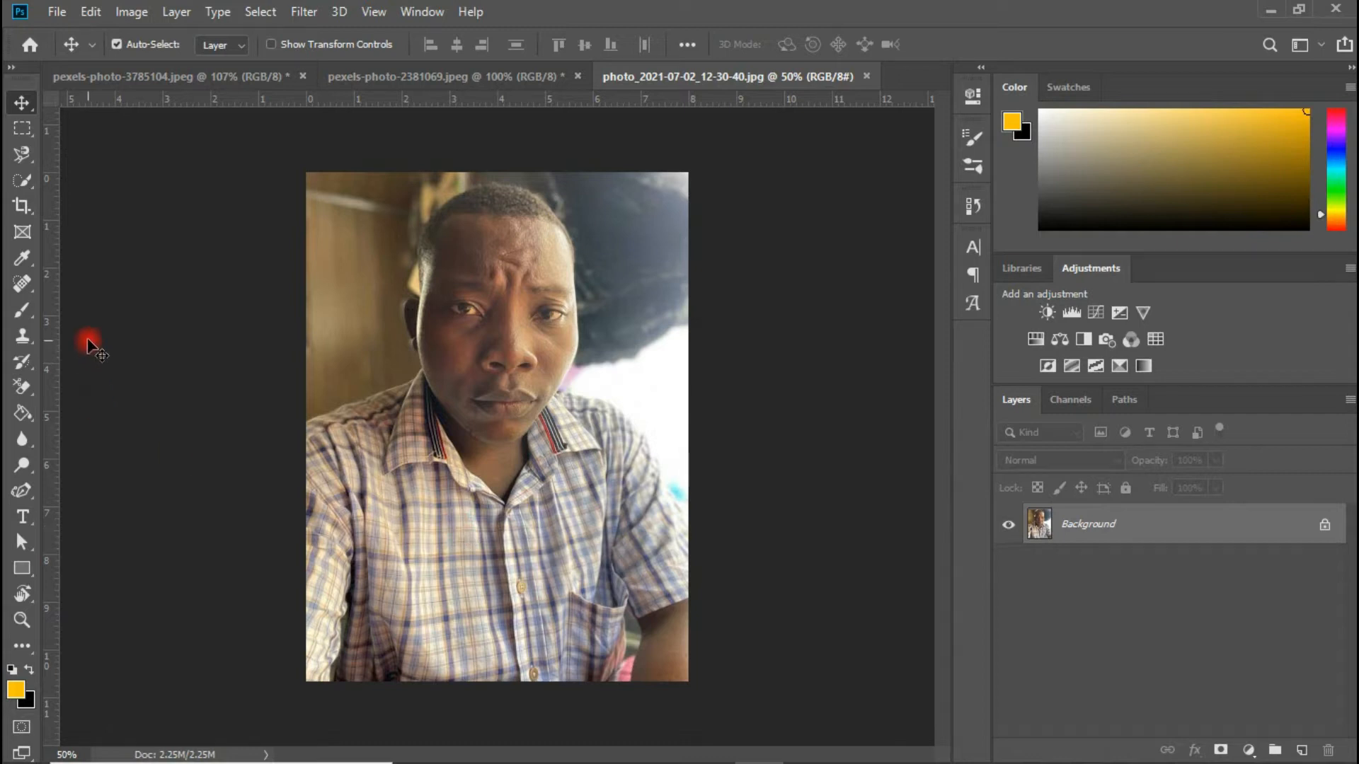
Trace a closed Magnetic Lasso selection around the man, following his shoulders, ear, head and arms and the photo's lower edge
{"action": "mouse_move", "coordinate": [26, 148]}
{"action": "left_mouse_down"}
{"action": "mouse_move", "coordinate": [82, 164]}
{"action": "mouse_move", "coordinate": [89, 189]}
{"action": "left_mouse_up"}
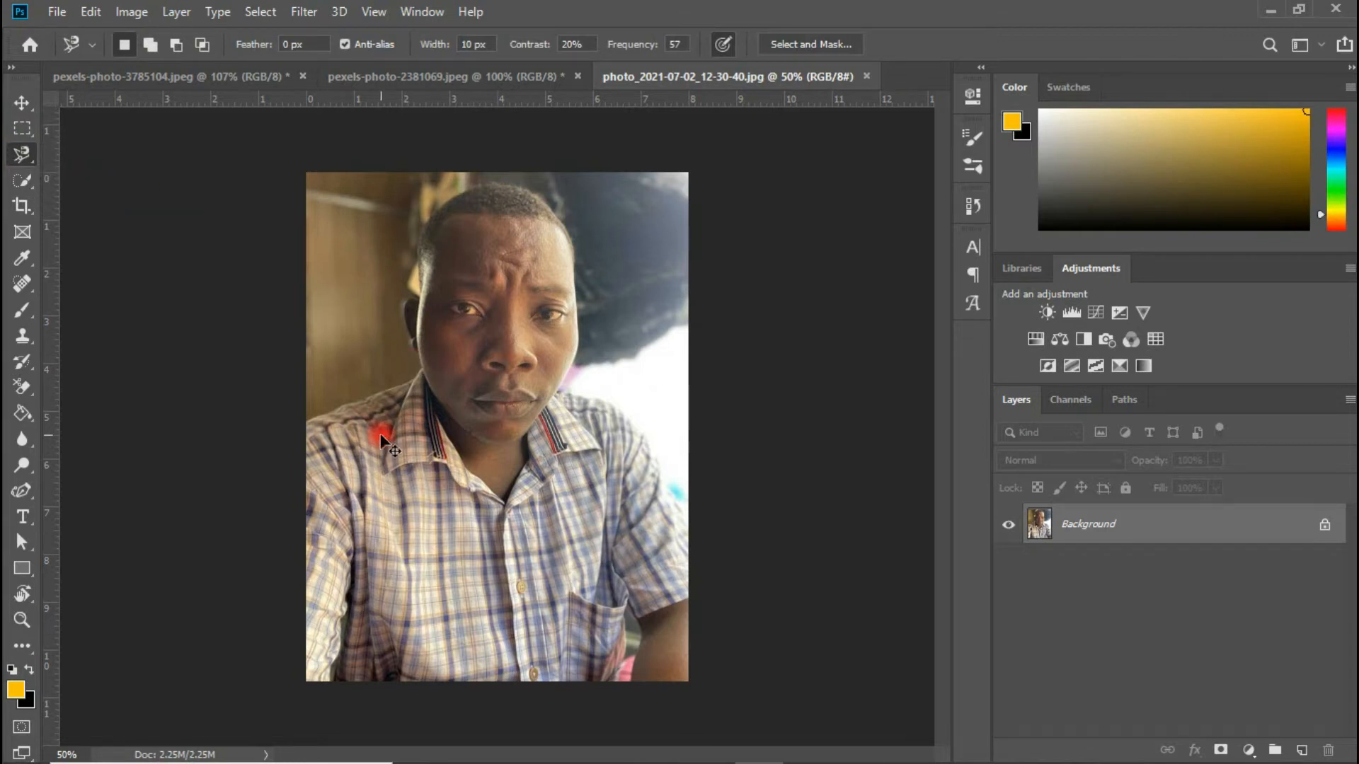
{"action": "scroll", "coordinate": [380, 433], "scroll_direction": "down", "scroll_amount": 1}
{"action": "scroll", "coordinate": [380, 433], "scroll_direction": "up", "scroll_amount": 3}
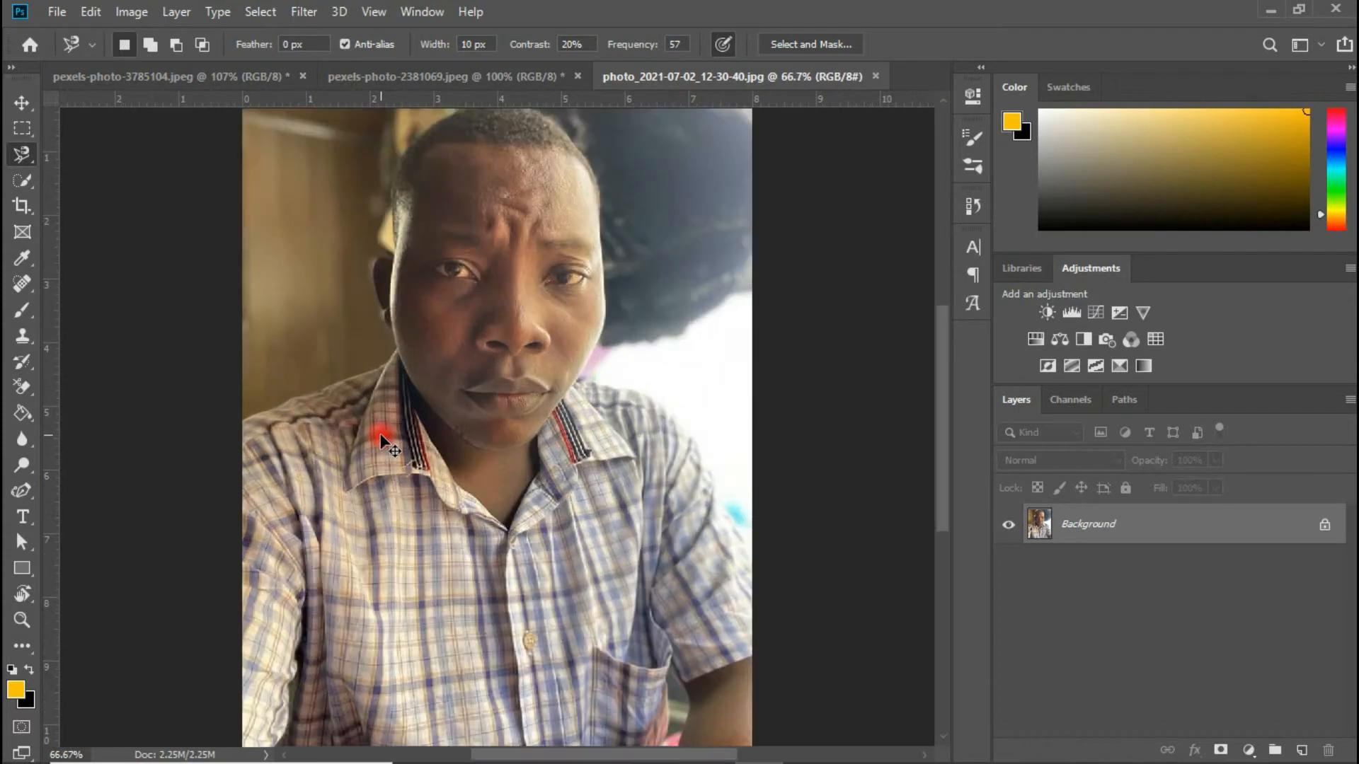
{"action": "left_click_drag", "start_coordinate": [957, 433], "coordinate": [949, 397]}
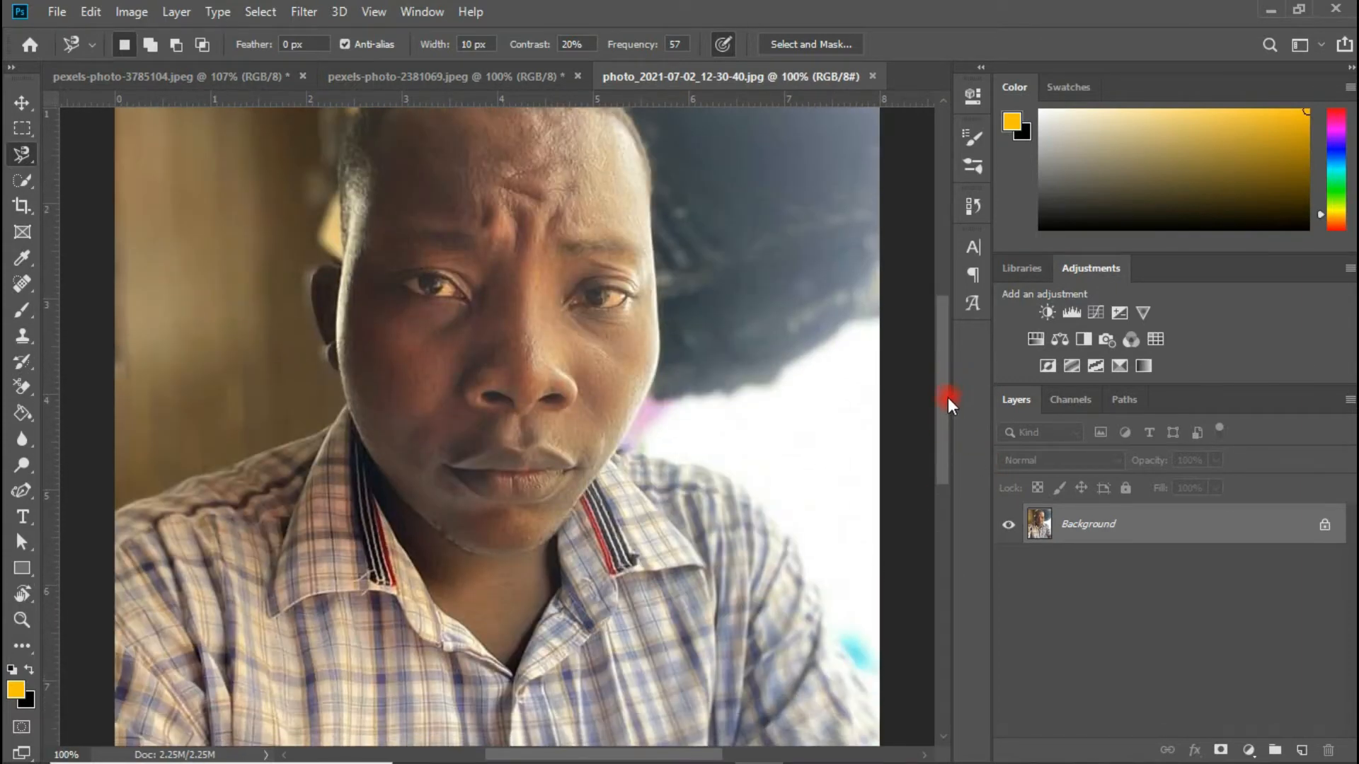
{"action": "left_click_drag", "start_coordinate": [590, 754], "coordinate": [537, 754]}
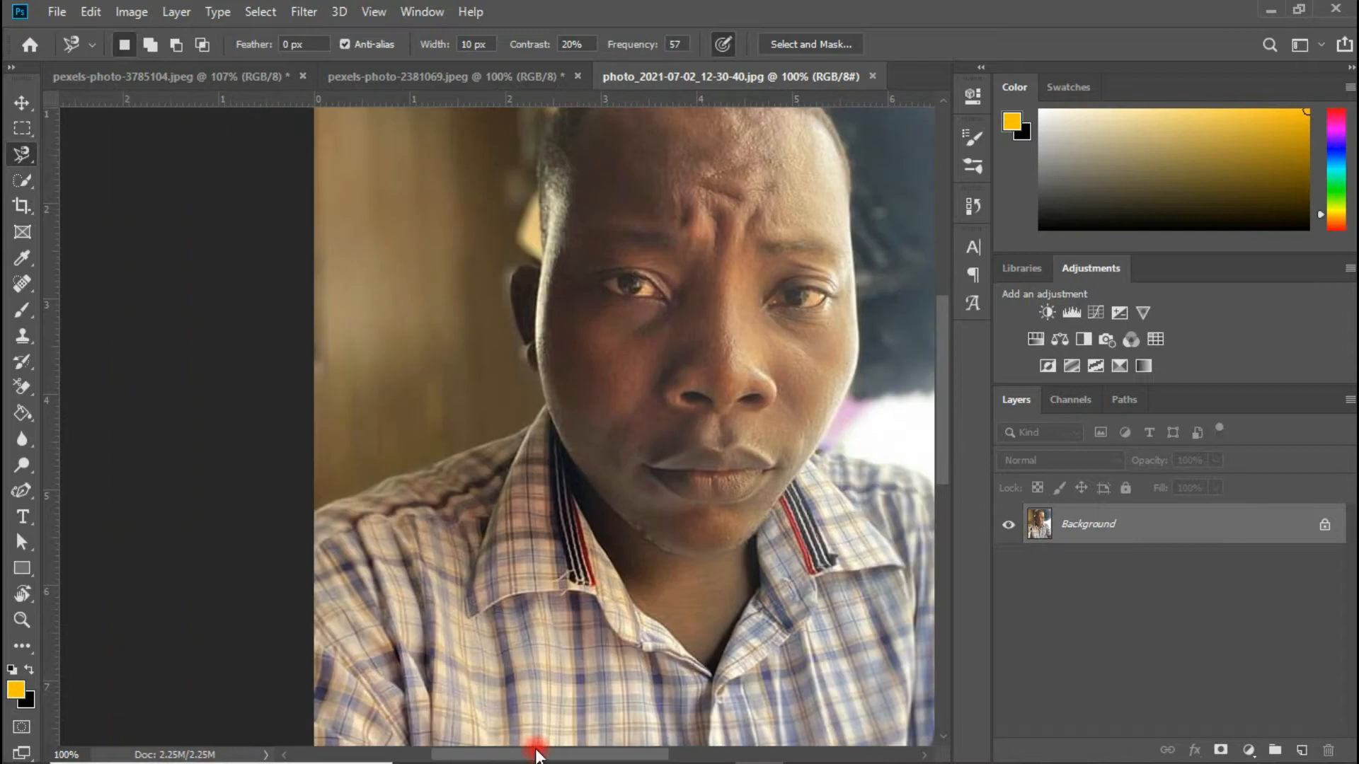
{"action": "left_click", "coordinate": [314, 515]}
{"action": "left_click_drag", "start_coordinate": [389, 481], "coordinate": [408, 473]}
{"action": "mouse_move", "coordinate": [498, 448]}
{"action": "left_mouse_down"}
{"action": "mouse_move", "coordinate": [543, 418]}
{"action": "mouse_move", "coordinate": [505, 298]}
{"action": "mouse_move", "coordinate": [514, 267]}
{"action": "mouse_move", "coordinate": [544, 268]}
{"action": "mouse_move", "coordinate": [536, 154]}
{"action": "left_mouse_up"}
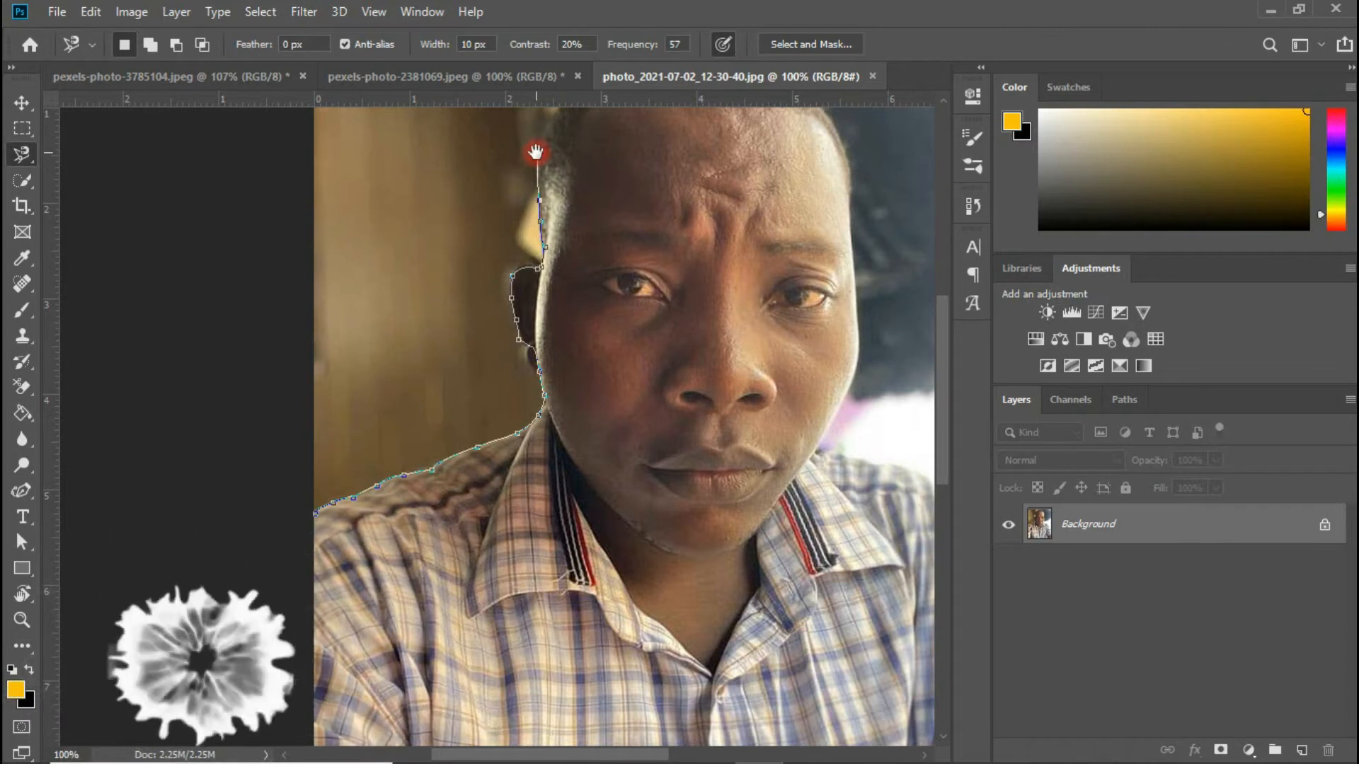
{"action": "left_click_drag", "start_coordinate": [536, 153], "coordinate": [538, 375]}
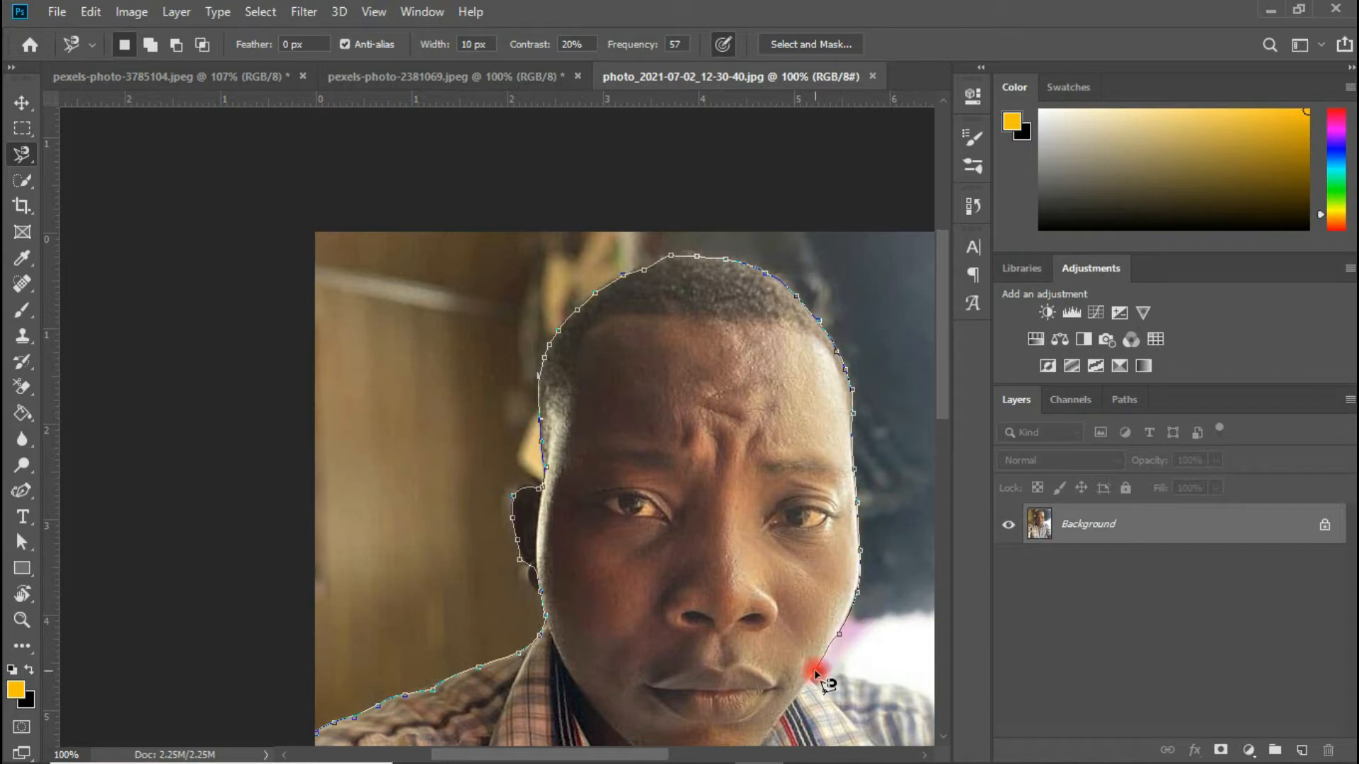
{"action": "mouse_move", "coordinate": [814, 670]}
{"action": "left_mouse_down"}
{"action": "mouse_move", "coordinate": [673, 586]}
{"action": "mouse_move", "coordinate": [525, 450]}
{"action": "left_mouse_up"}
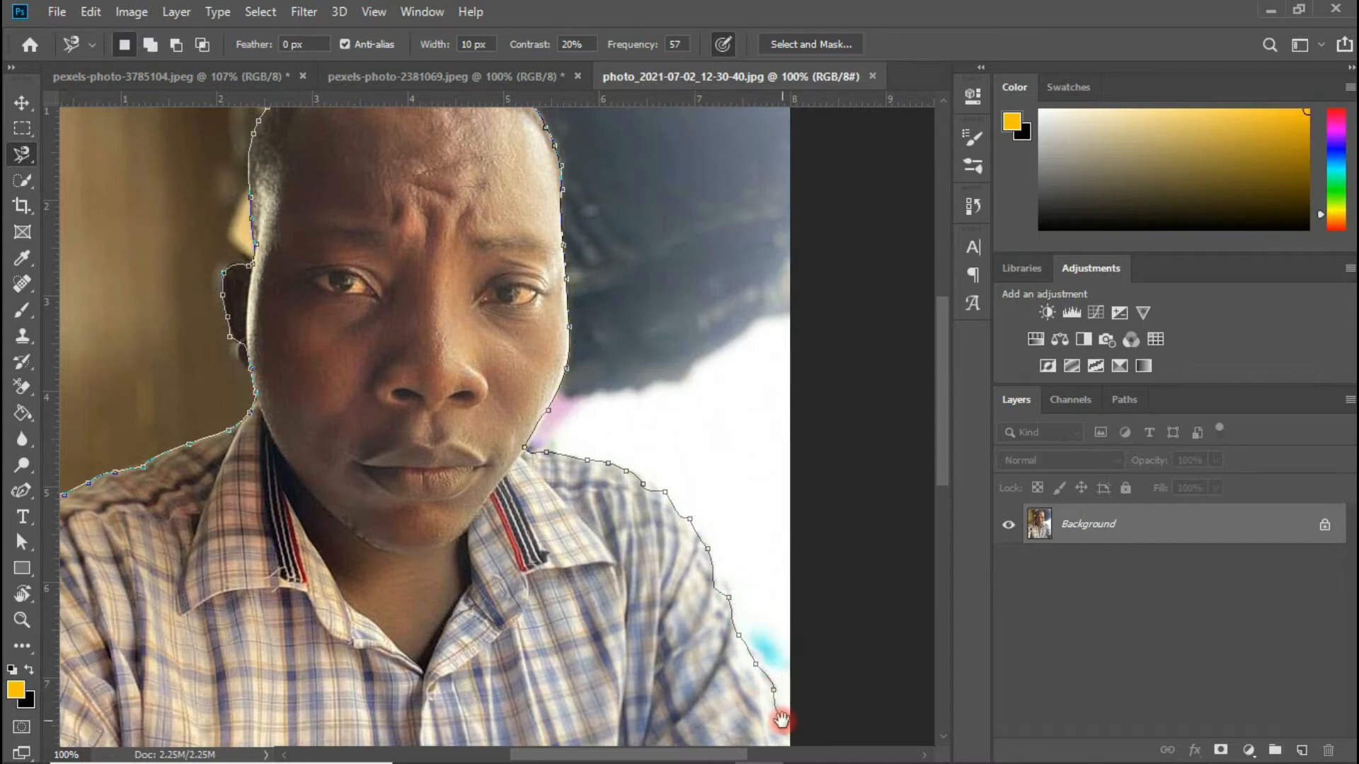
{"action": "mouse_move", "coordinate": [781, 720]}
{"action": "left_mouse_down"}
{"action": "mouse_move", "coordinate": [842, 643]}
{"action": "mouse_move", "coordinate": [852, 486]}
{"action": "mouse_move", "coordinate": [900, 298]}
{"action": "left_mouse_up"}
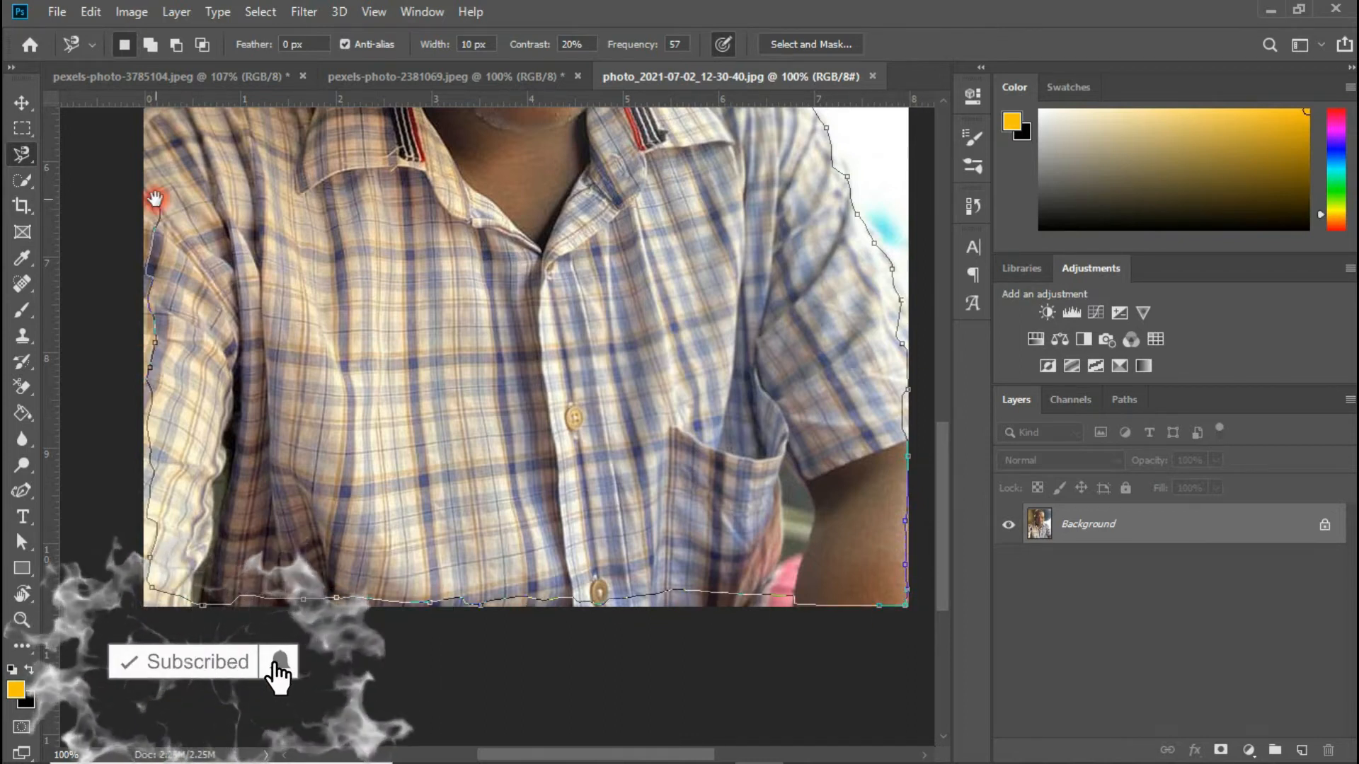
{"action": "left_click_drag", "start_coordinate": [155, 199], "coordinate": [177, 412]}
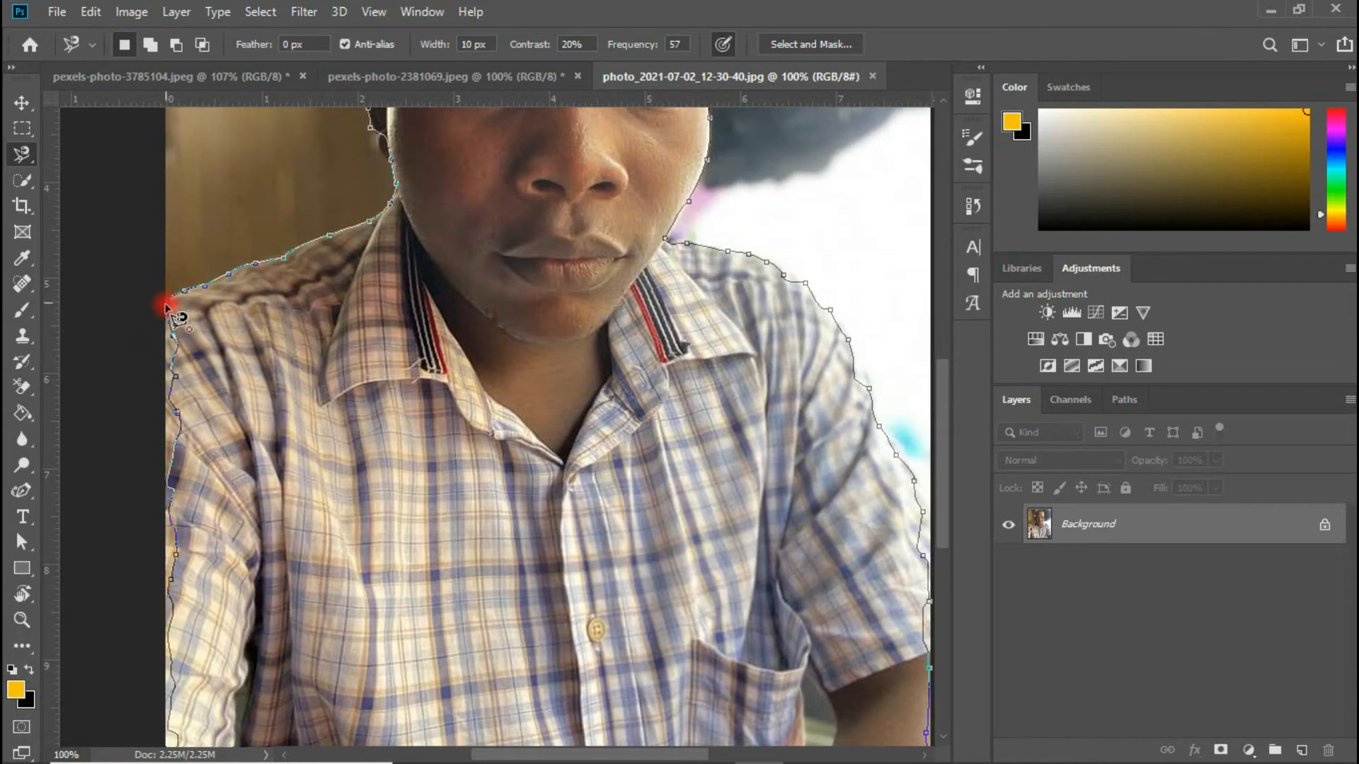
{"action": "left_click", "coordinate": [168, 304]}
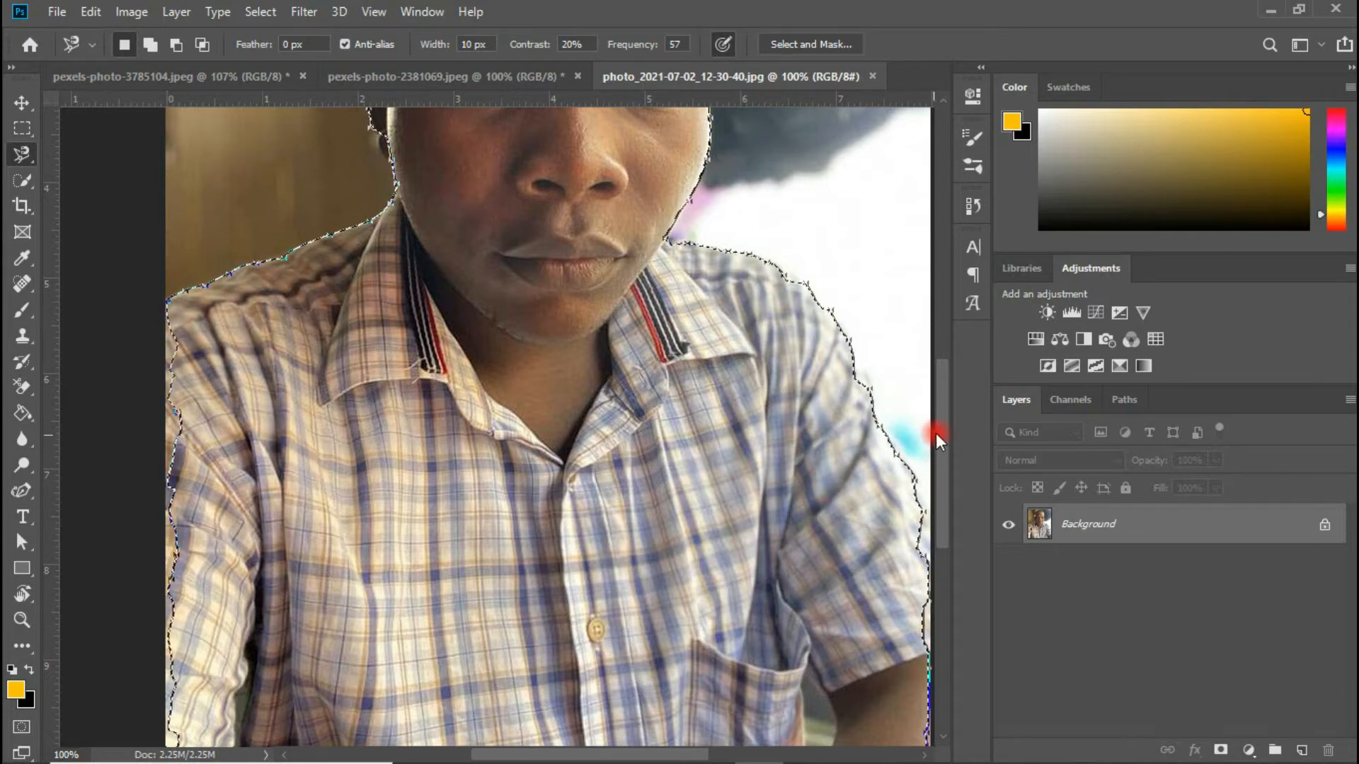
Add the missed parts of the hair edge and lower ear to the selection with the Quick Selection tool
{"action": "left_click_drag", "start_coordinate": [944, 426], "coordinate": [961, 338]}
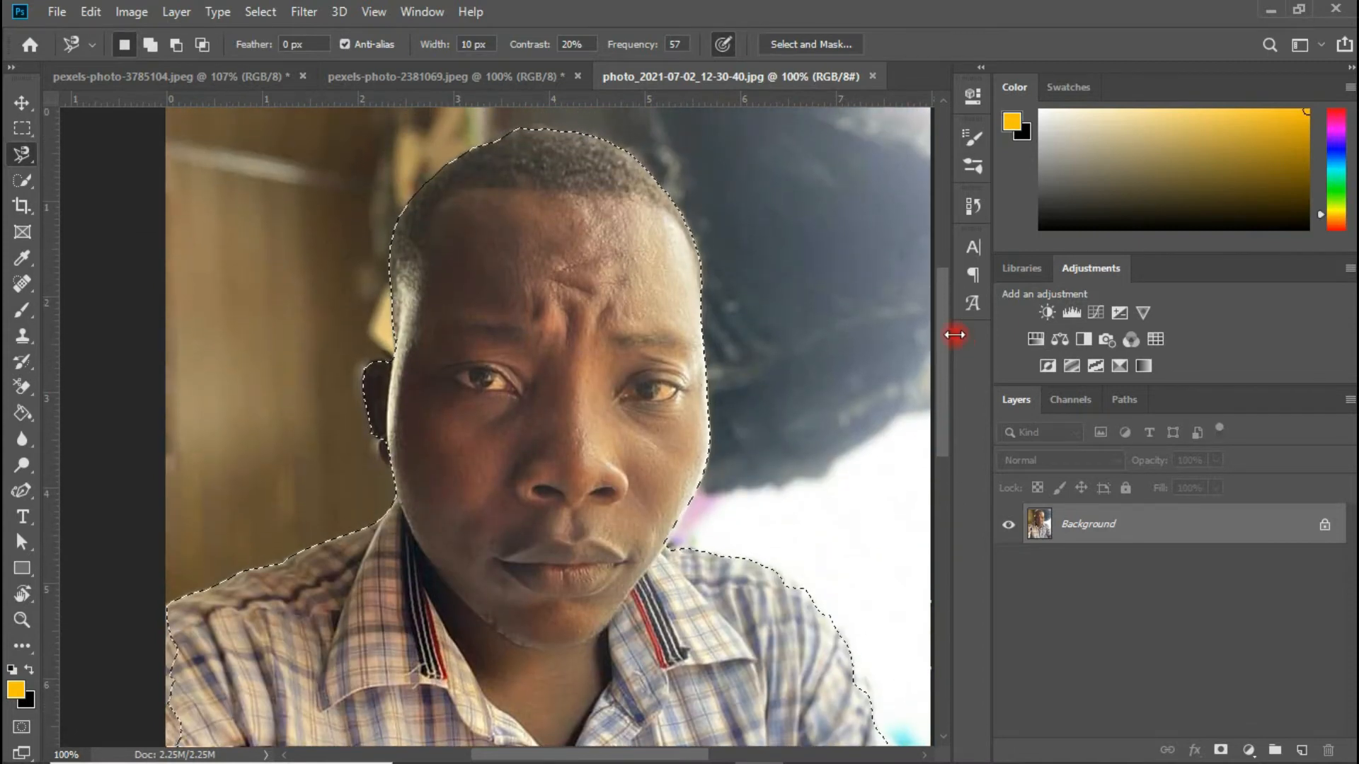
{"action": "left_click", "coordinate": [26, 181]}
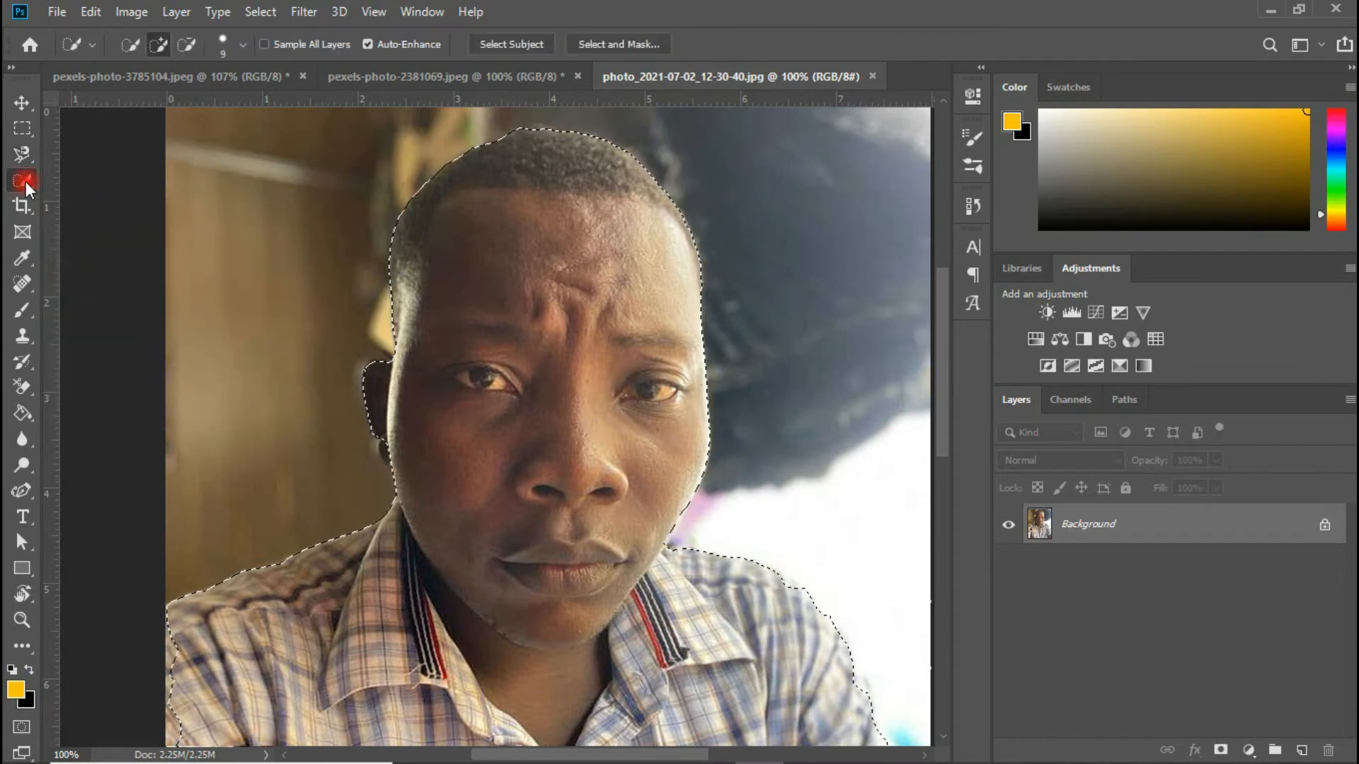
{"action": "left_click", "coordinate": [162, 44]}
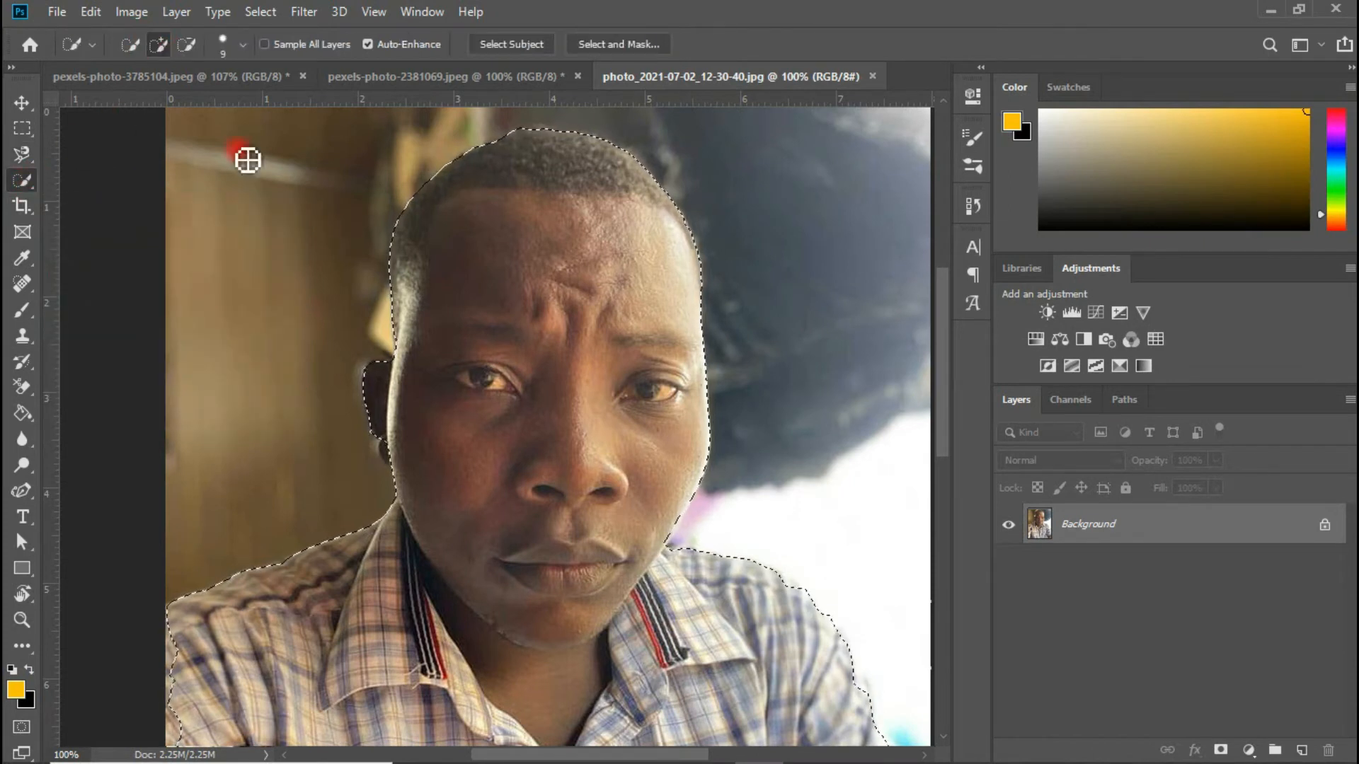
{"action": "mouse_move", "coordinate": [511, 171]}
{"action": "left_mouse_down"}
{"action": "mouse_move", "coordinate": [531, 142]}
{"action": "mouse_move", "coordinate": [455, 240]}
{"action": "mouse_move", "coordinate": [389, 457]}
{"action": "left_mouse_up"}
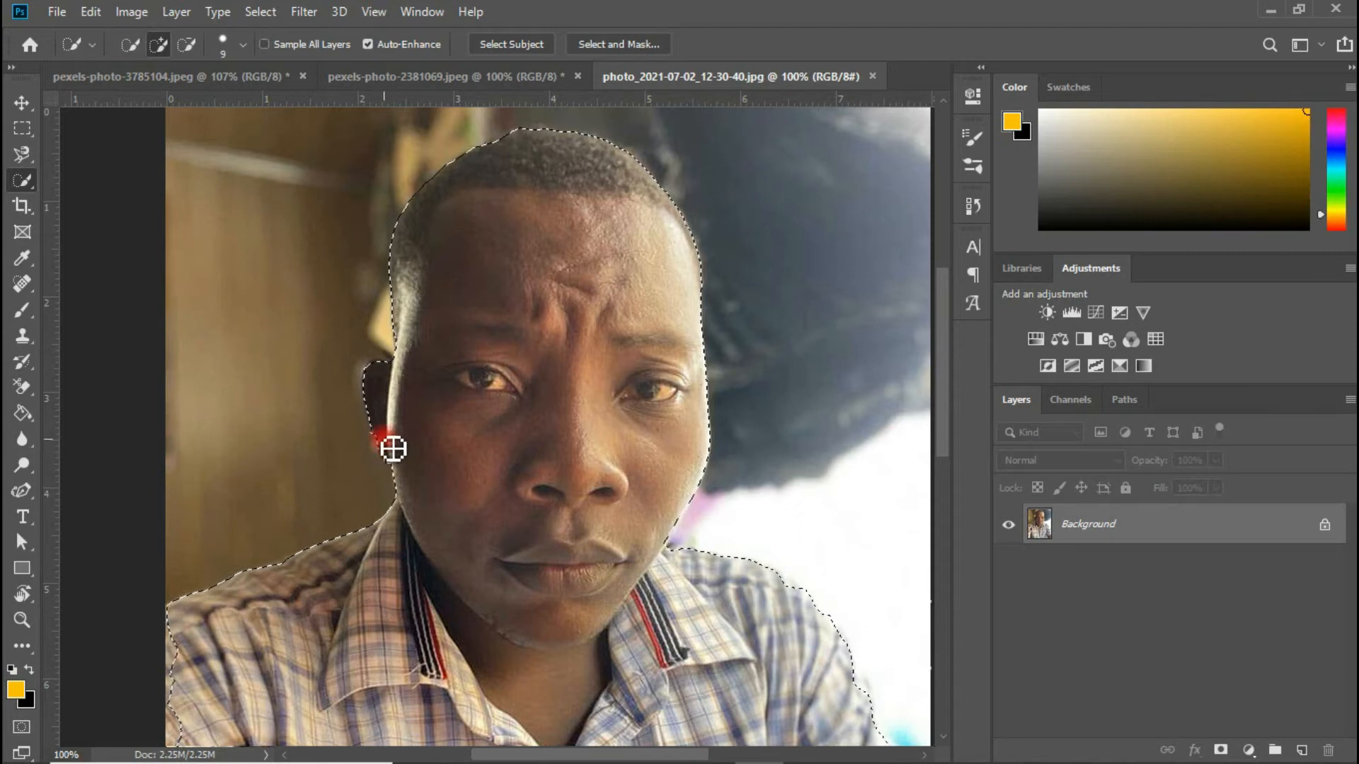
{"action": "left_click_drag", "start_coordinate": [409, 410], "coordinate": [586, 448]}
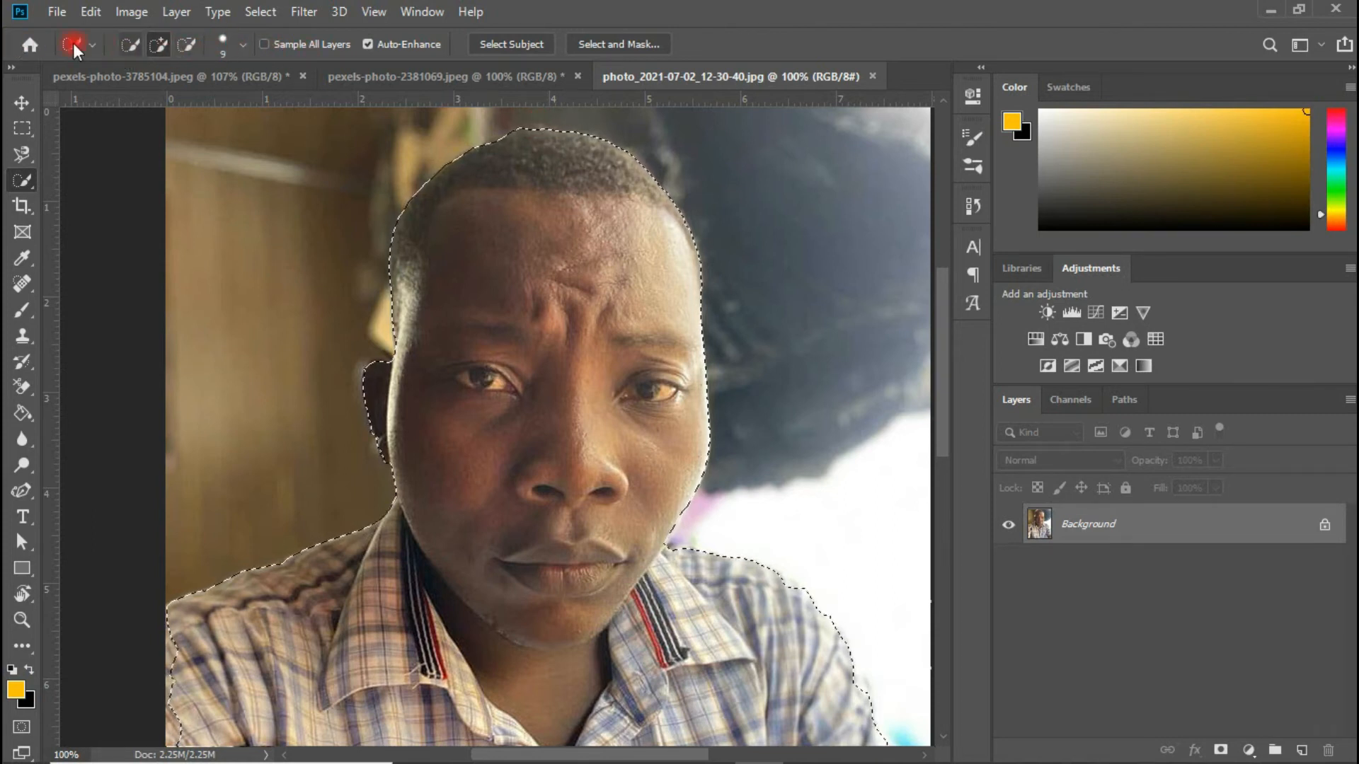
Refine the selection along the top of the head, adding hair and subtracting the background that spilled in
{"action": "left_click", "coordinate": [193, 43]}
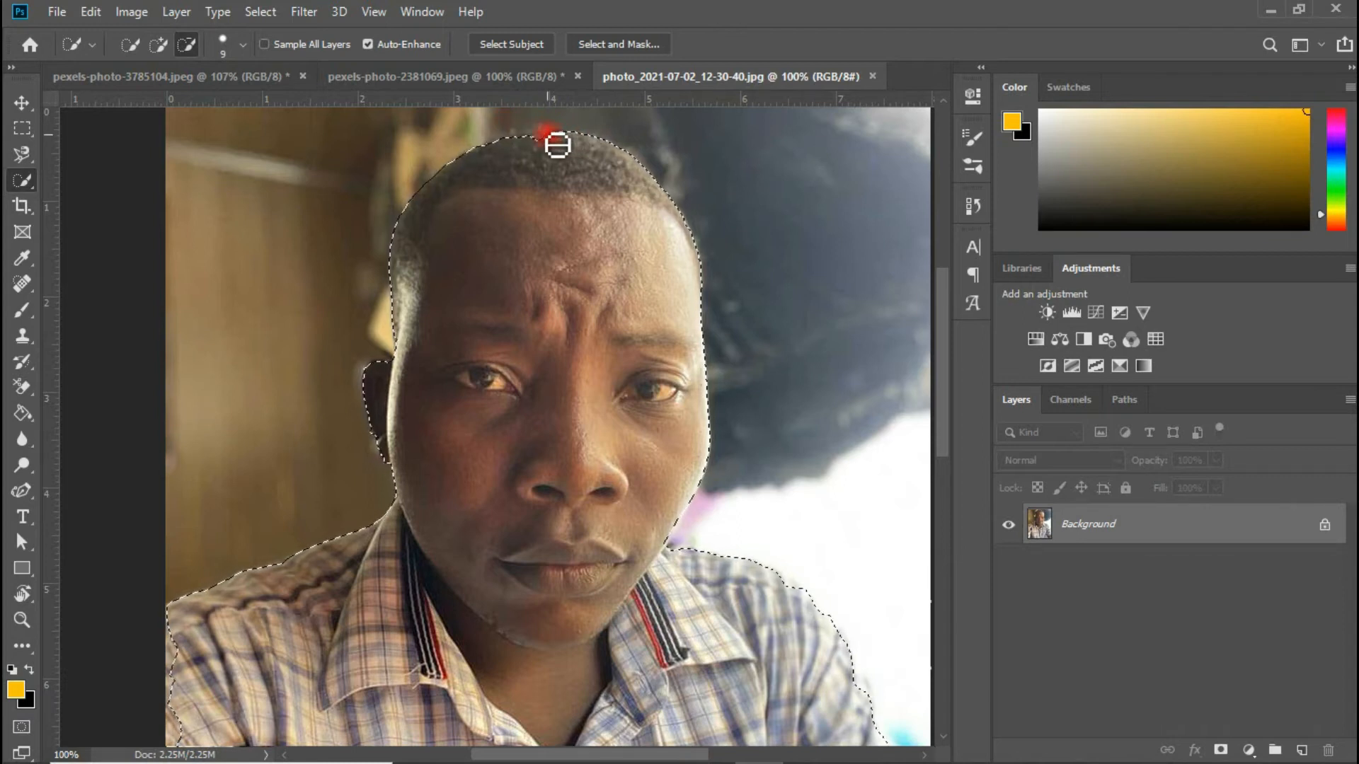
{"action": "key", "text": "shift"}
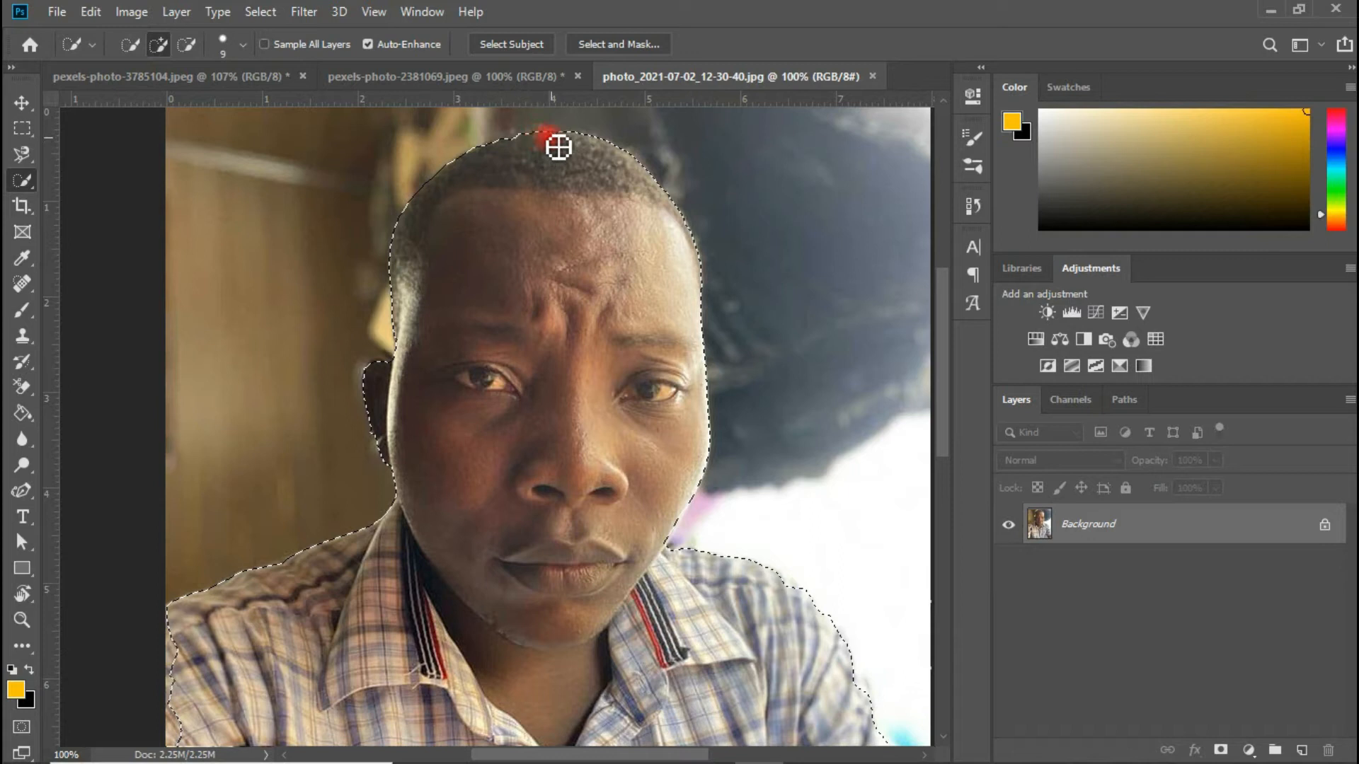
{"action": "mouse_move", "coordinate": [566, 145]}
{"action": "left_mouse_down"}
{"action": "mouse_move", "coordinate": [511, 153]}
{"action": "mouse_move", "coordinate": [576, 137]}
{"action": "mouse_move", "coordinate": [437, 152]}
{"action": "mouse_move", "coordinate": [443, 185]}
{"action": "mouse_move", "coordinate": [400, 160]}
{"action": "mouse_move", "coordinate": [415, 161]}
{"action": "mouse_move", "coordinate": [375, 164]}
{"action": "mouse_move", "coordinate": [403, 161]}
{"action": "mouse_move", "coordinate": [451, 186]}
{"action": "left_mouse_up"}
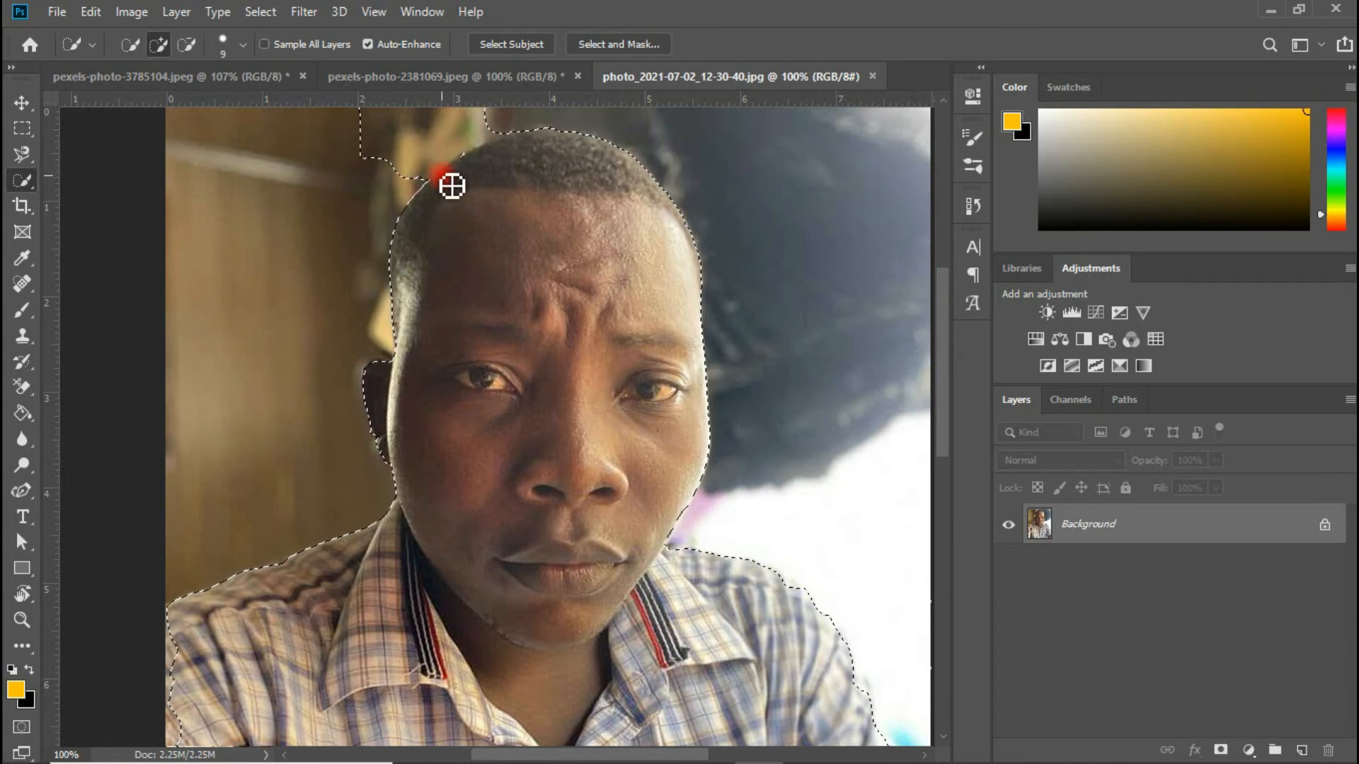
{"action": "key", "text": "alt"}
{"action": "mouse_move", "coordinate": [451, 185]}
{"action": "left_mouse_down"}
{"action": "mouse_move", "coordinate": [331, 159]}
{"action": "mouse_move", "coordinate": [438, 157]}
{"action": "mouse_move", "coordinate": [398, 180]}
{"action": "mouse_move", "coordinate": [405, 167]}
{"action": "mouse_move", "coordinate": [376, 170]}
{"action": "mouse_move", "coordinate": [395, 164]}
{"action": "mouse_move", "coordinate": [417, 185]}
{"action": "mouse_move", "coordinate": [440, 170]}
{"action": "mouse_move", "coordinate": [428, 190]}
{"action": "mouse_move", "coordinate": [445, 175]}
{"action": "mouse_move", "coordinate": [412, 174]}
{"action": "mouse_move", "coordinate": [431, 165]}
{"action": "mouse_move", "coordinate": [526, 200]}
{"action": "mouse_move", "coordinate": [639, 269]}
{"action": "mouse_move", "coordinate": [737, 265]}
{"action": "left_mouse_up"}
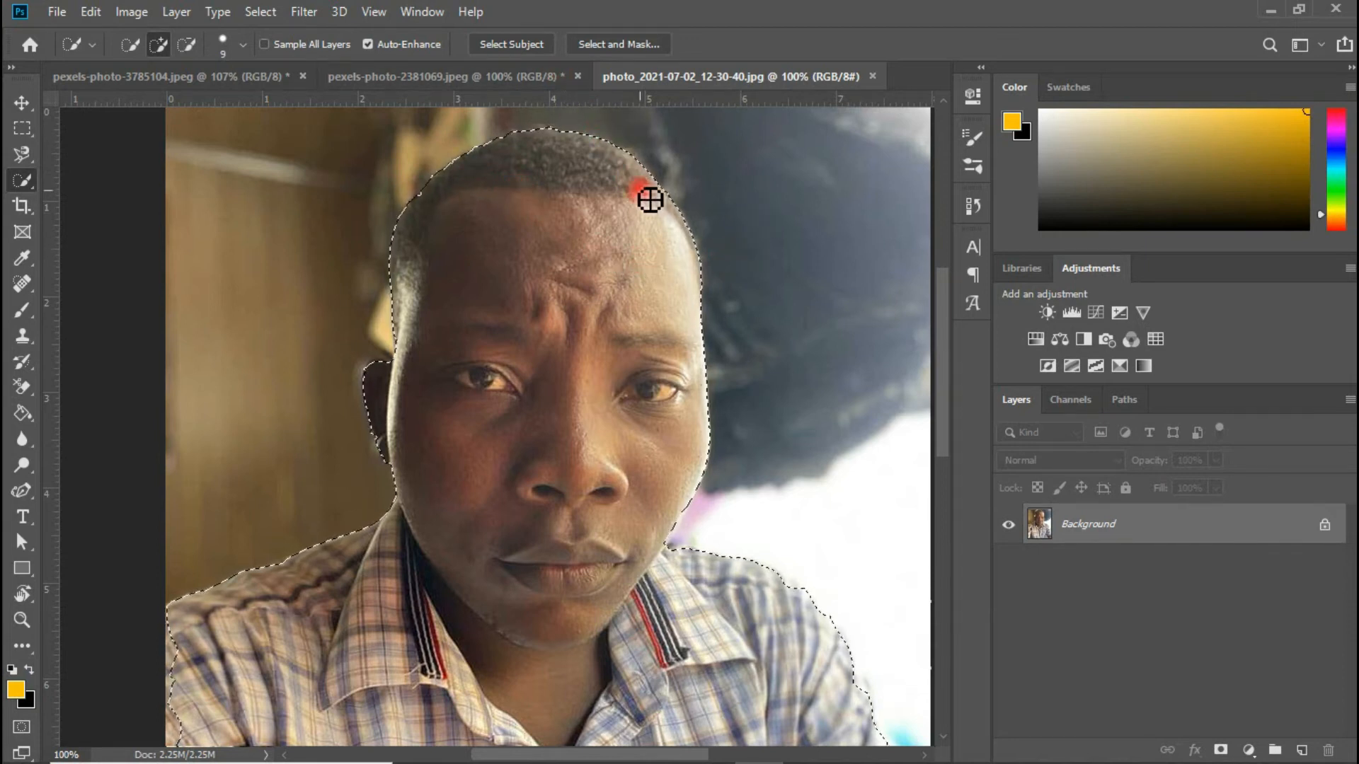
Open Select and Mask, turn off Remember Settings, and reset Smooth to 0, Contrast to 0% and Shift Edge to 0%
{"action": "left_click", "coordinate": [632, 48]}
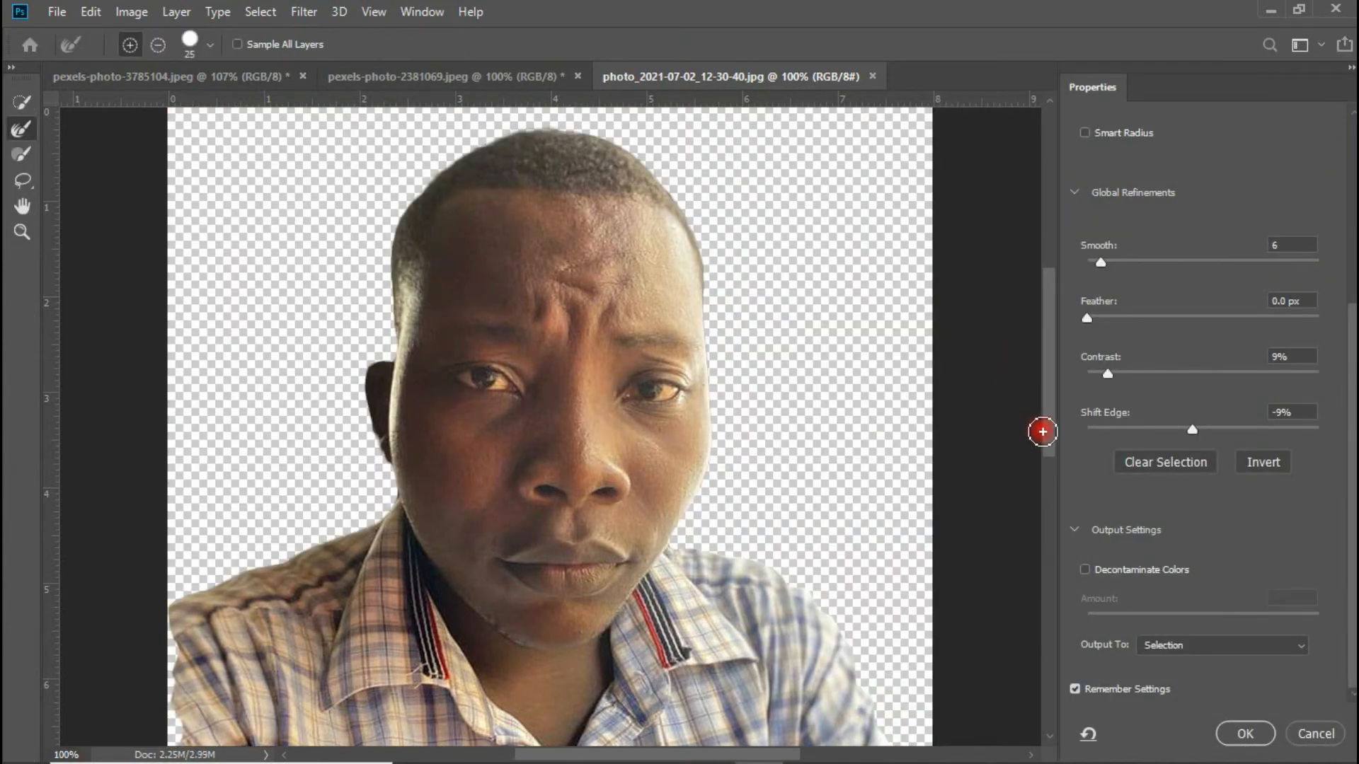
{"action": "key", "text": "ctrl+0"}
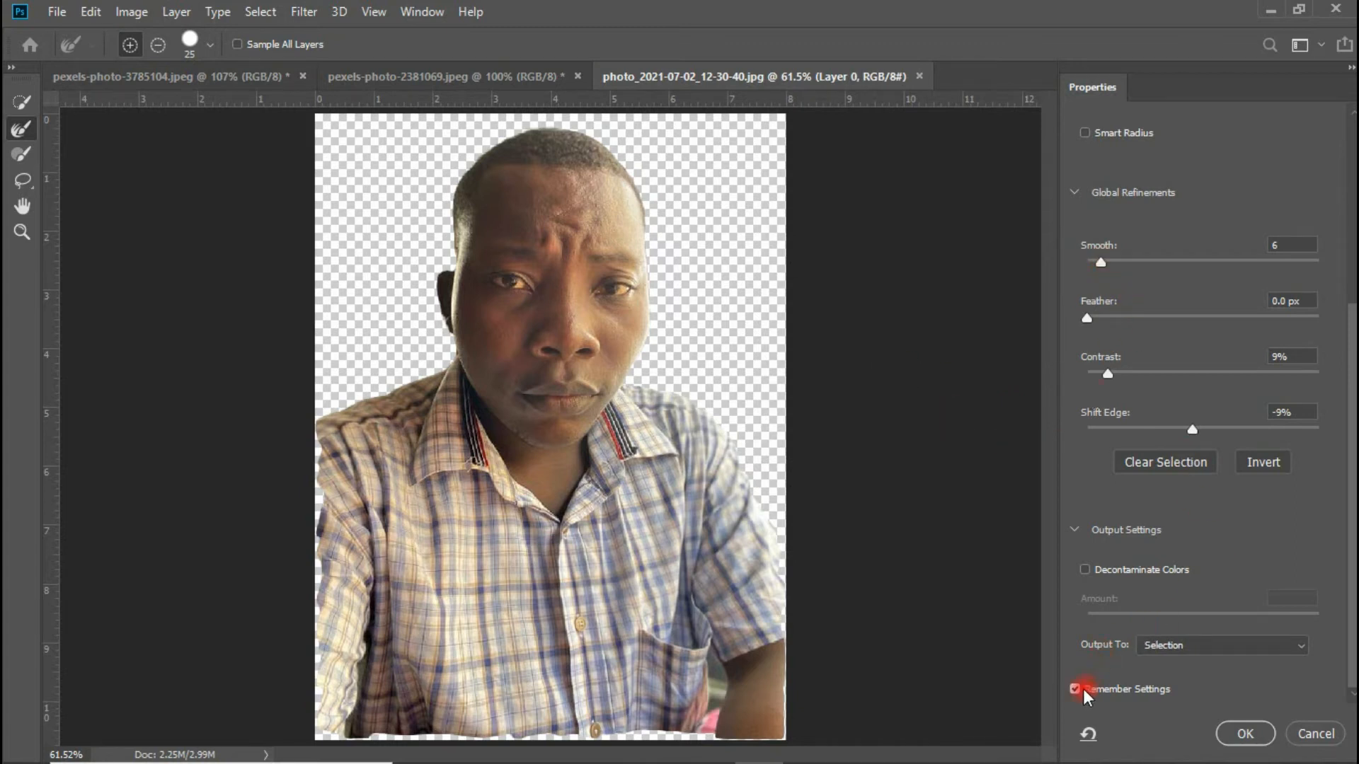
{"action": "left_click_drag", "start_coordinate": [1102, 269], "coordinate": [1028, 278]}
{"action": "left_click_drag", "start_coordinate": [1109, 376], "coordinate": [990, 420]}
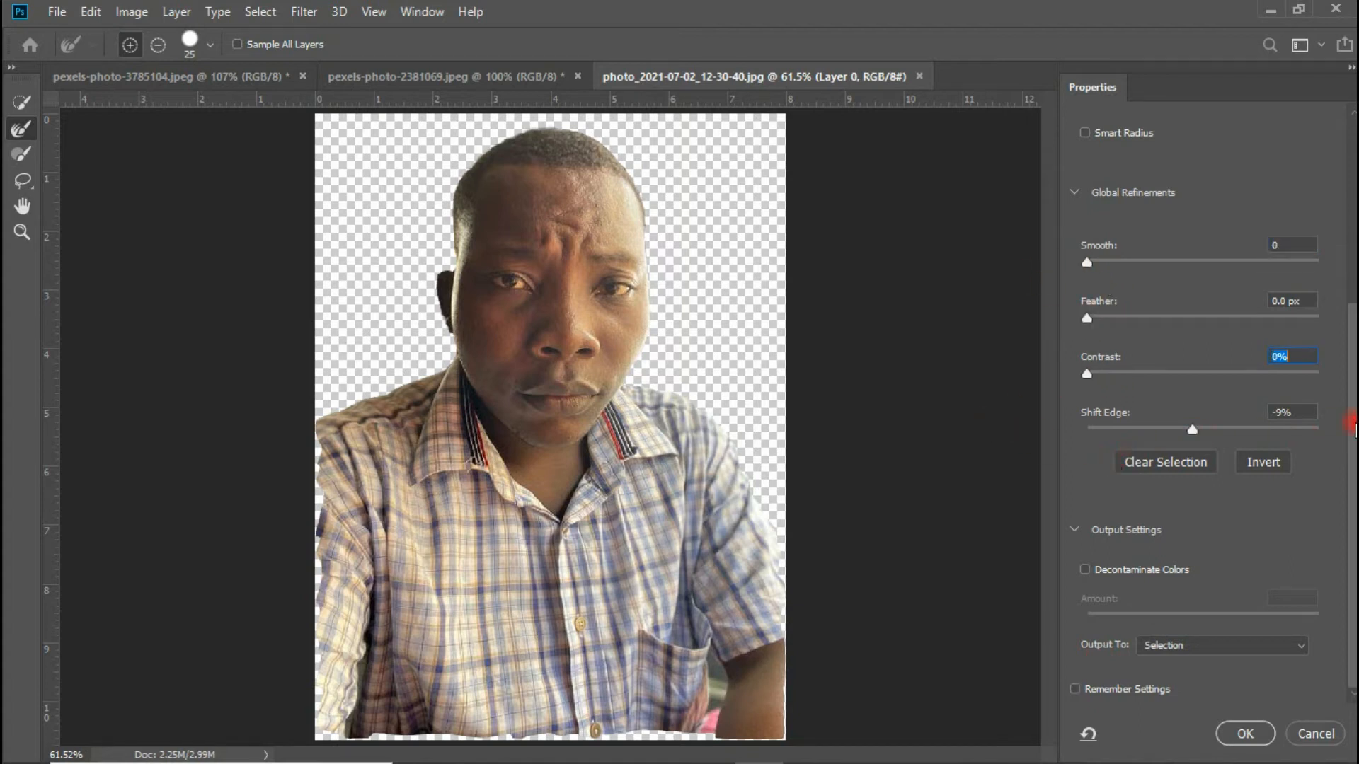
{"action": "left_click_drag", "start_coordinate": [1195, 427], "coordinate": [1203, 428]}
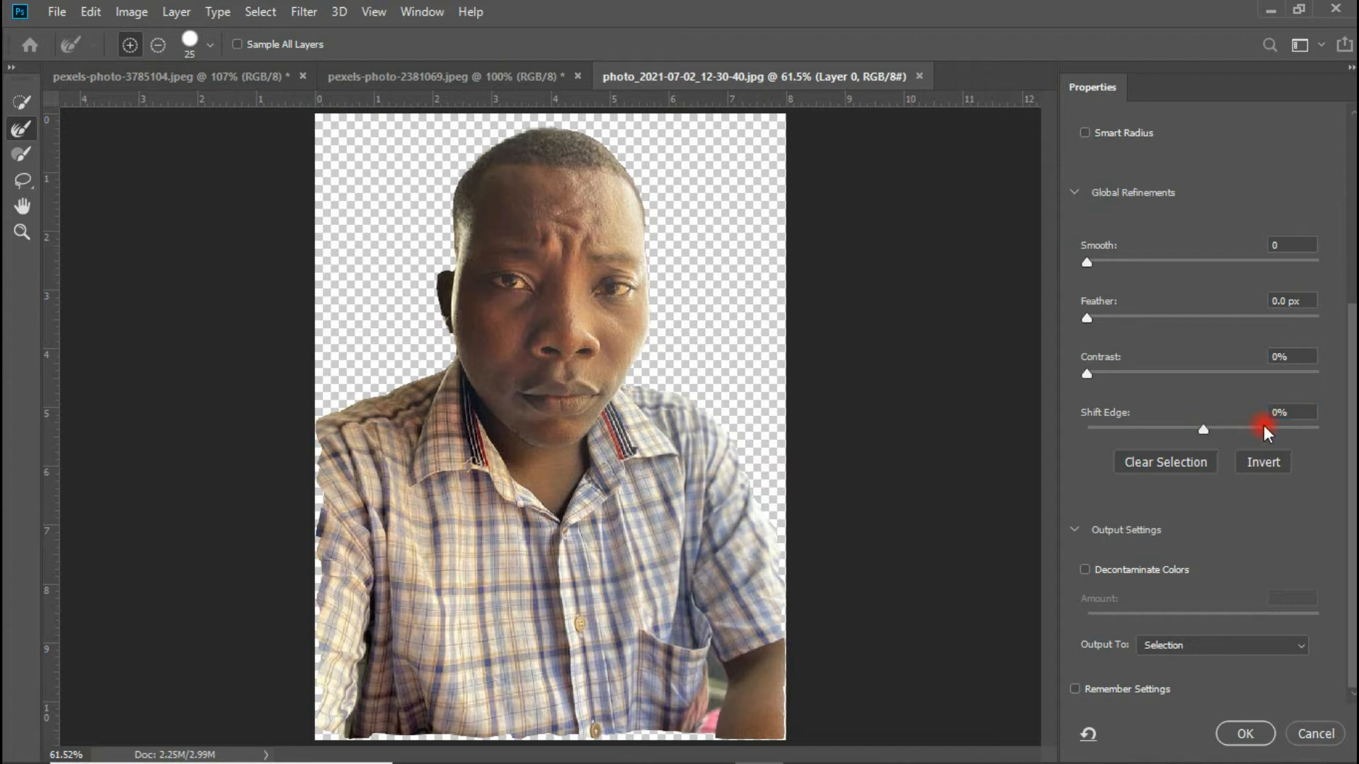
Refine the selection edge with Smart Radius on, Radius 2 px and Smooth 9, and output it as a selection
{"action": "scroll", "coordinate": [1263, 425], "scroll_direction": "up", "scroll_amount": 5}
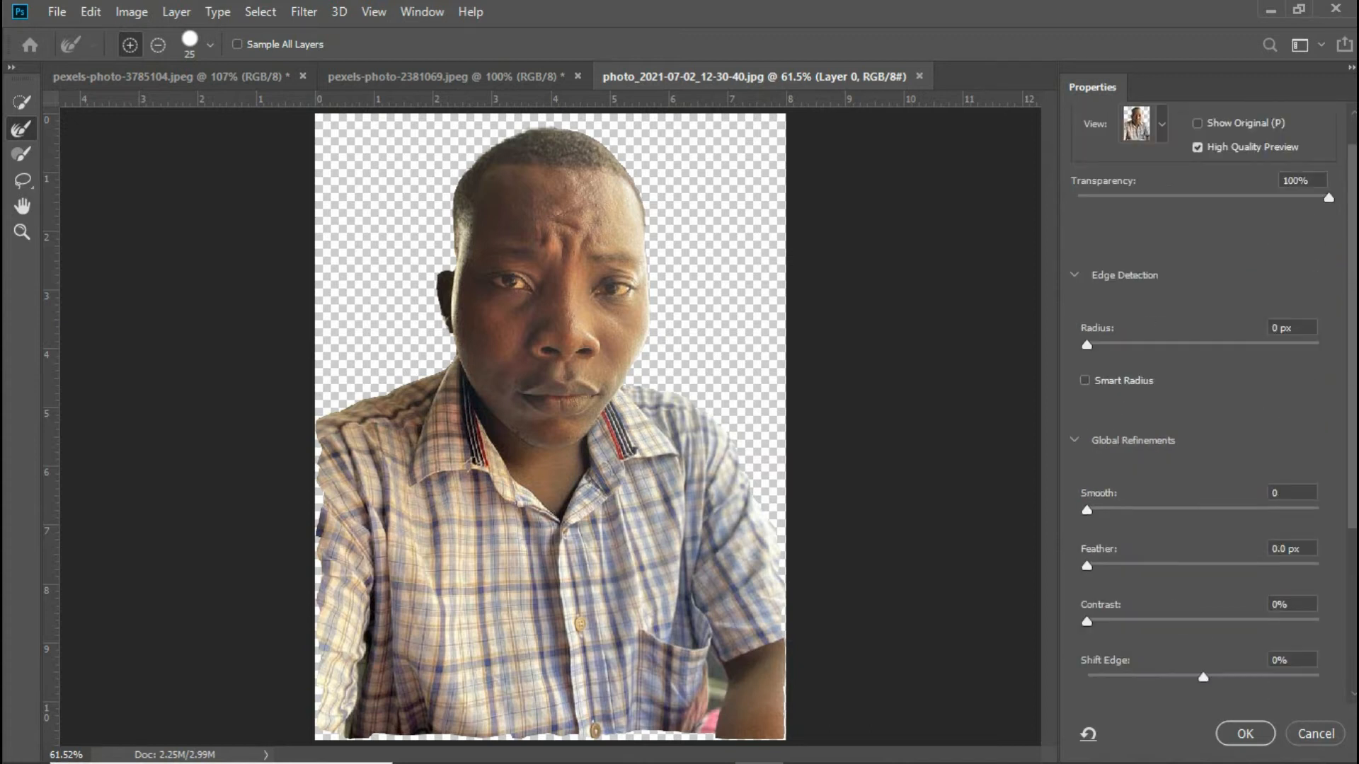
{"action": "scroll", "coordinate": [1223, 285], "scroll_direction": "up", "scroll_amount": 1}
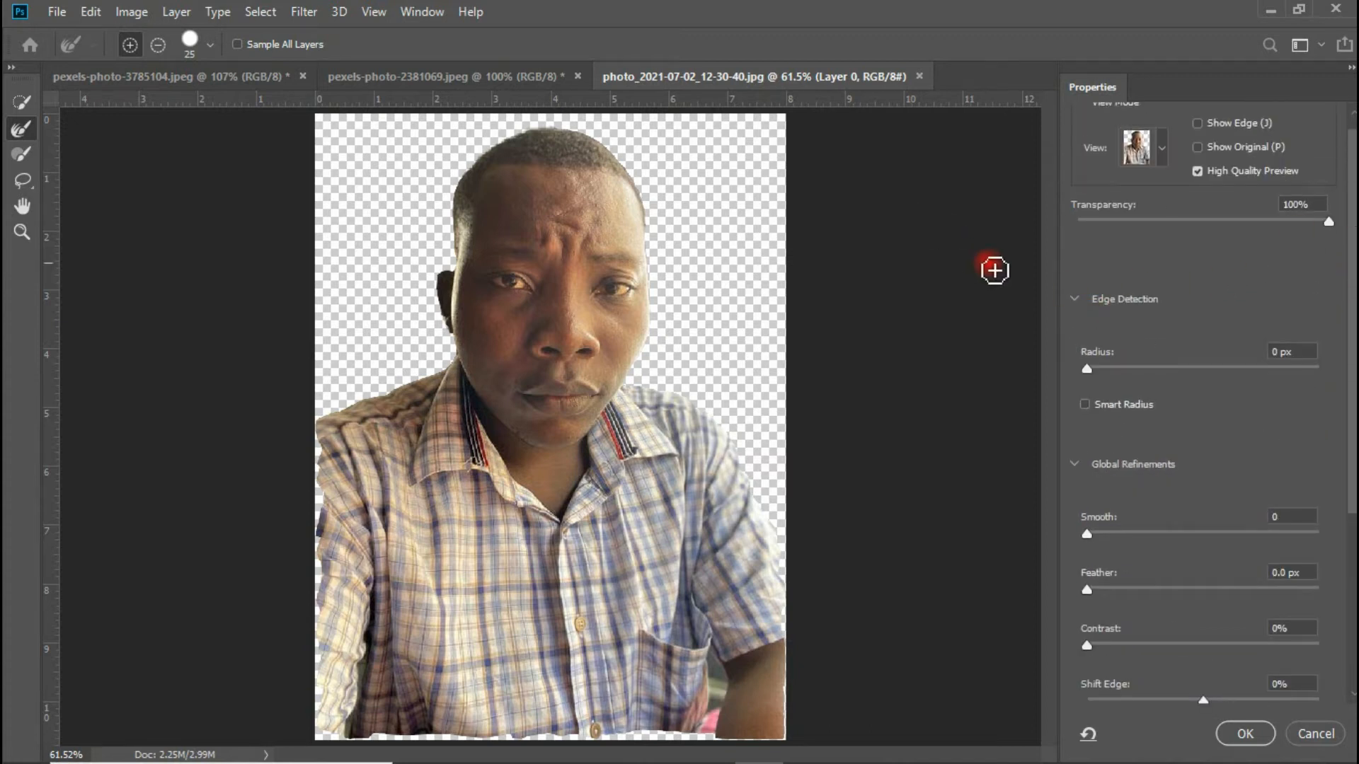
{"action": "left_click_drag", "start_coordinate": [1085, 367], "coordinate": [1094, 367]}
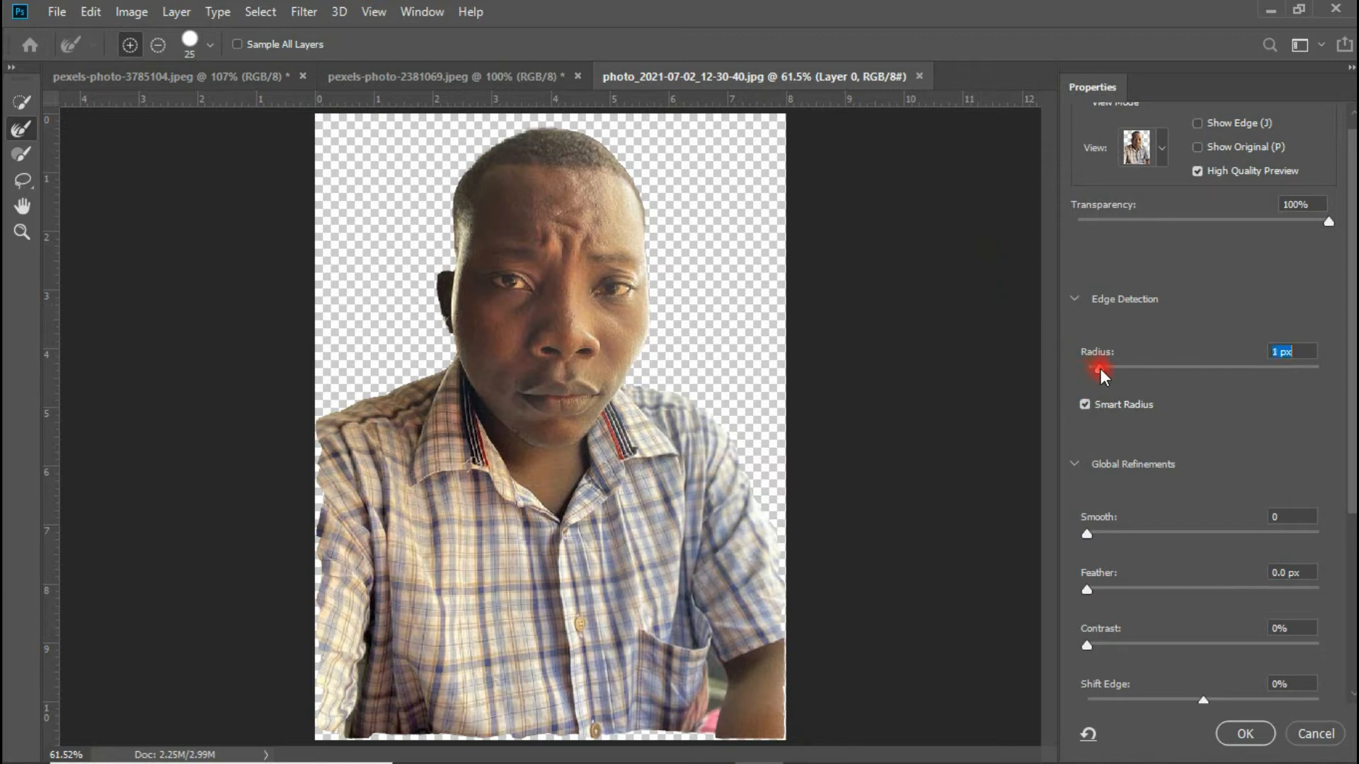
{"action": "left_click_drag", "start_coordinate": [1114, 367], "coordinate": [1111, 367]}
{"action": "left_click_drag", "start_coordinate": [1084, 532], "coordinate": [1107, 536]}
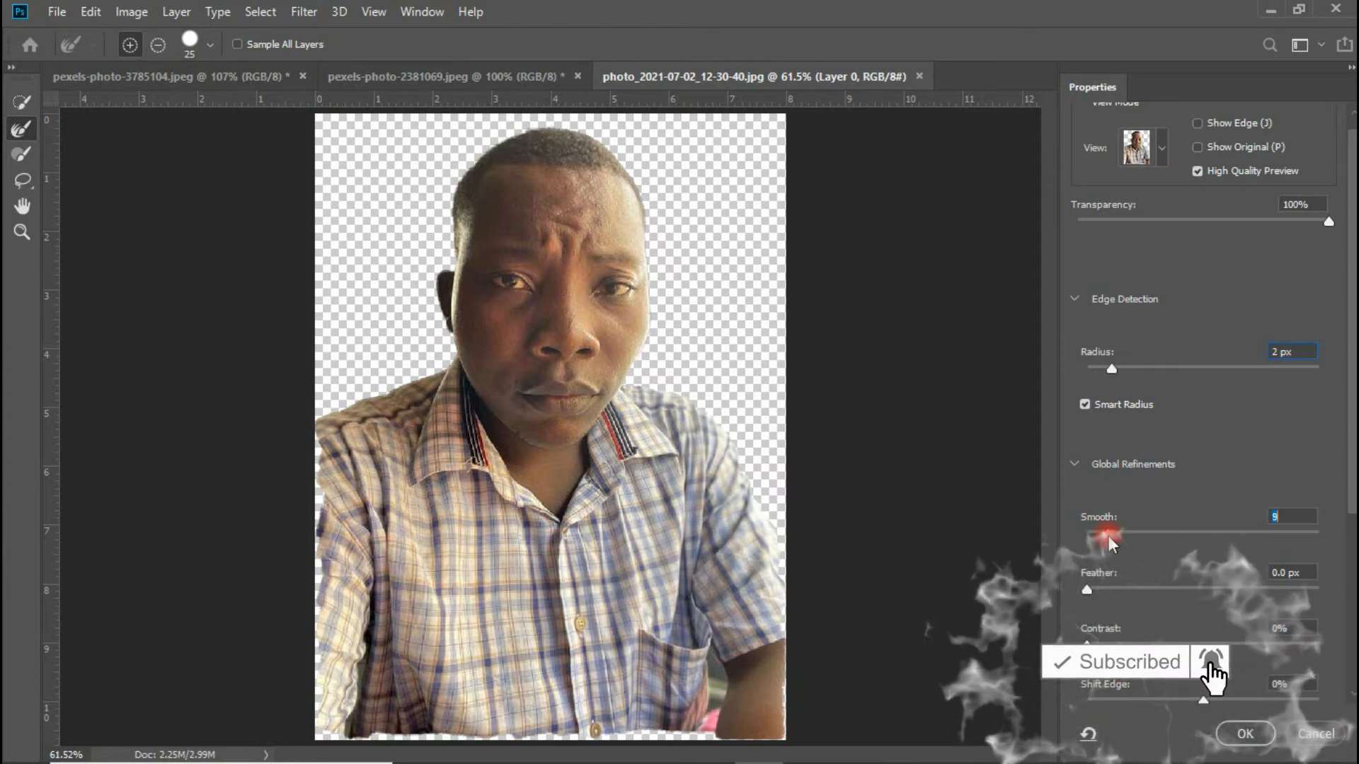
{"action": "left_click", "coordinate": [1237, 725]}
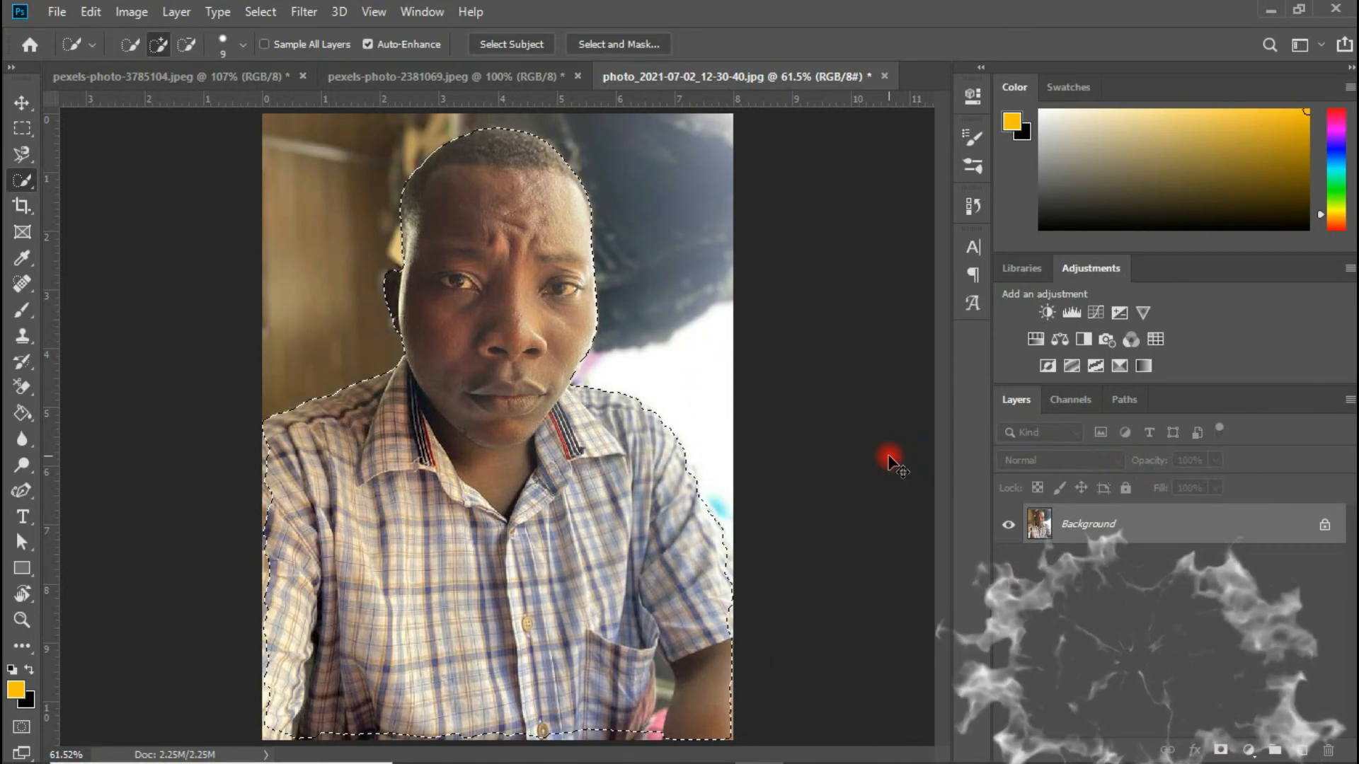
Copy the selected man onto a new layer and leave only the Background layer visible
{"action": "key", "text": "ctrl+j"}
{"action": "left_click", "coordinate": [1008, 566]}
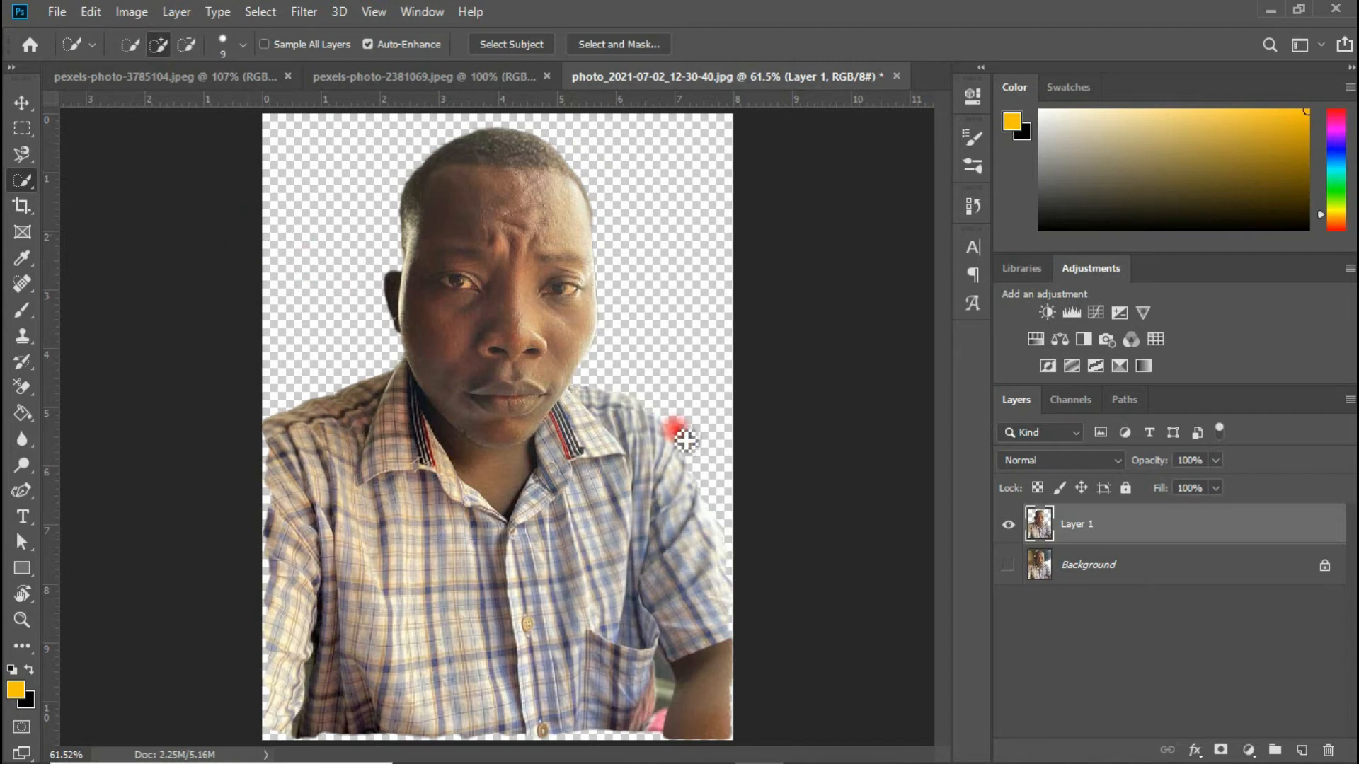
{"action": "left_click", "coordinate": [1005, 522]}
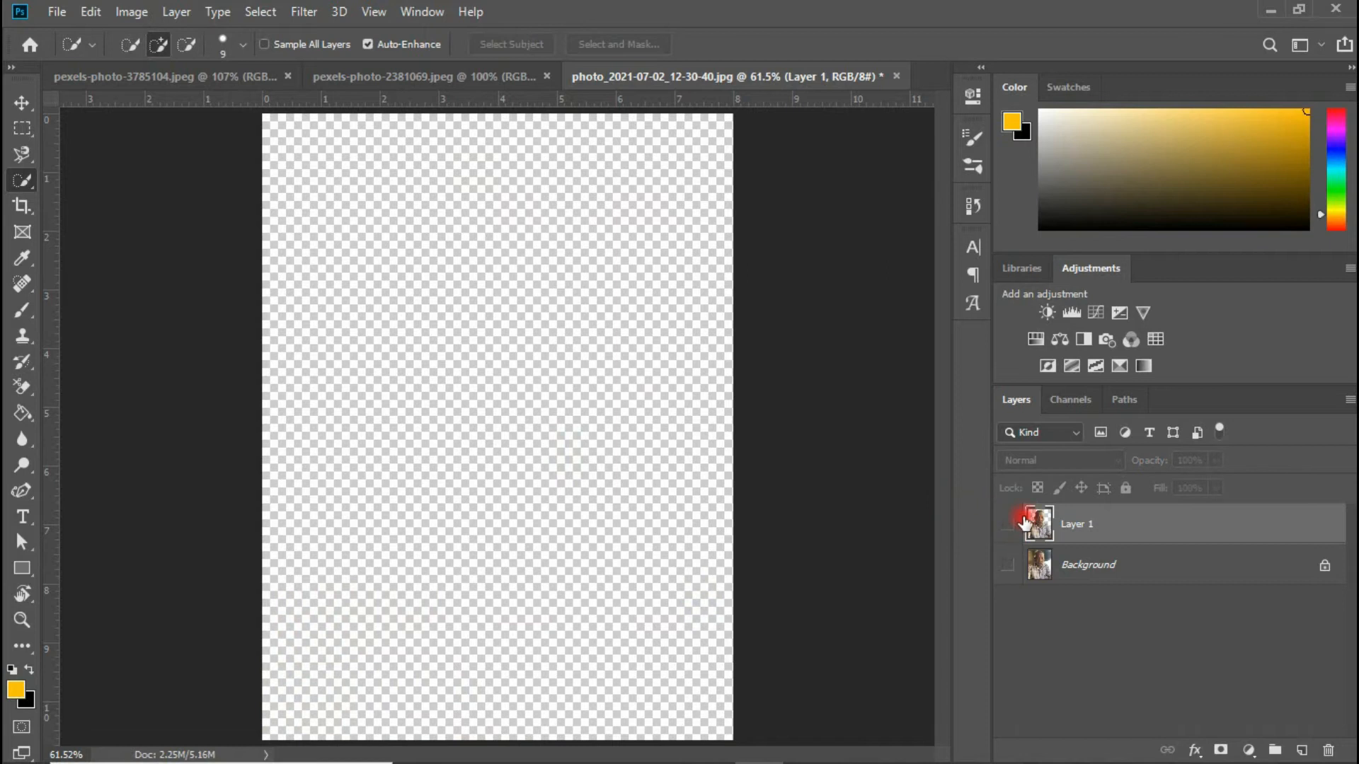
{"action": "left_click", "coordinate": [1008, 565]}
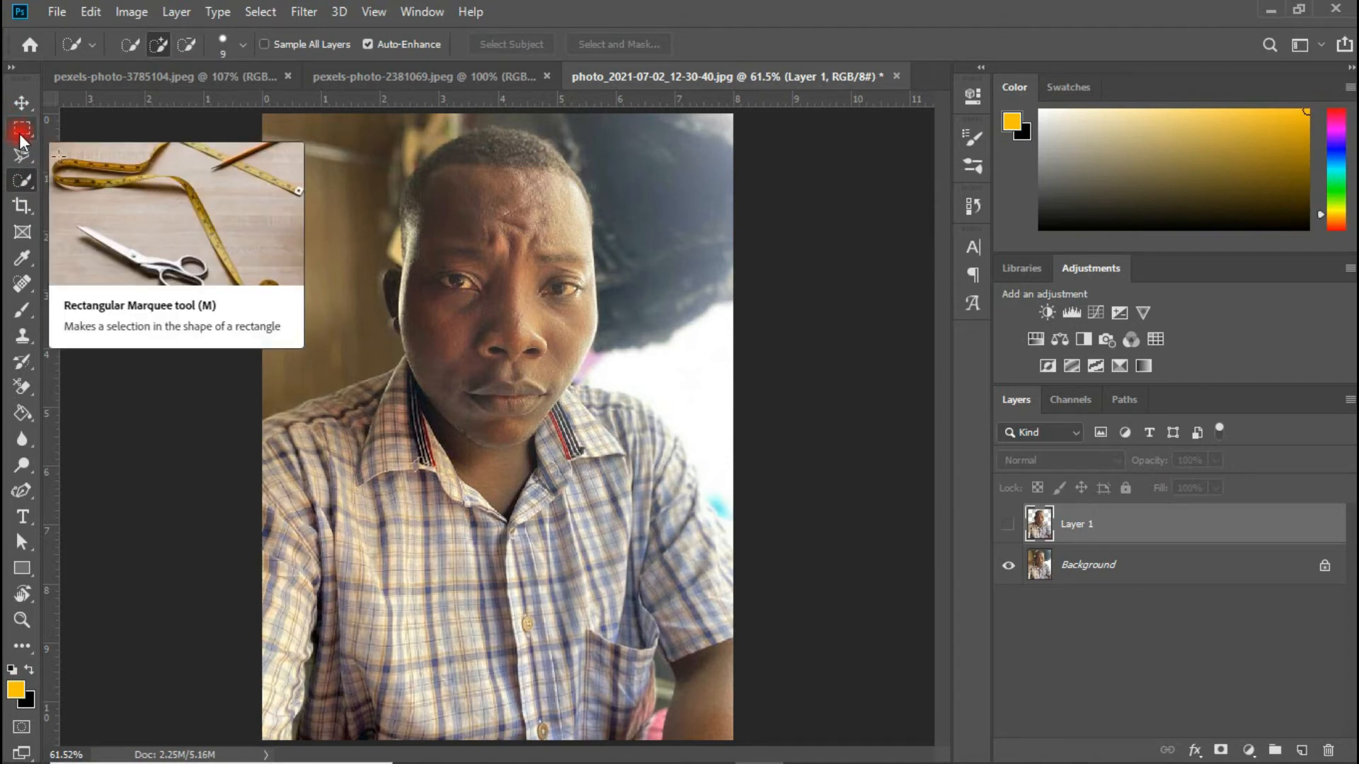
{"action": "right_click", "coordinate": [20, 184]}
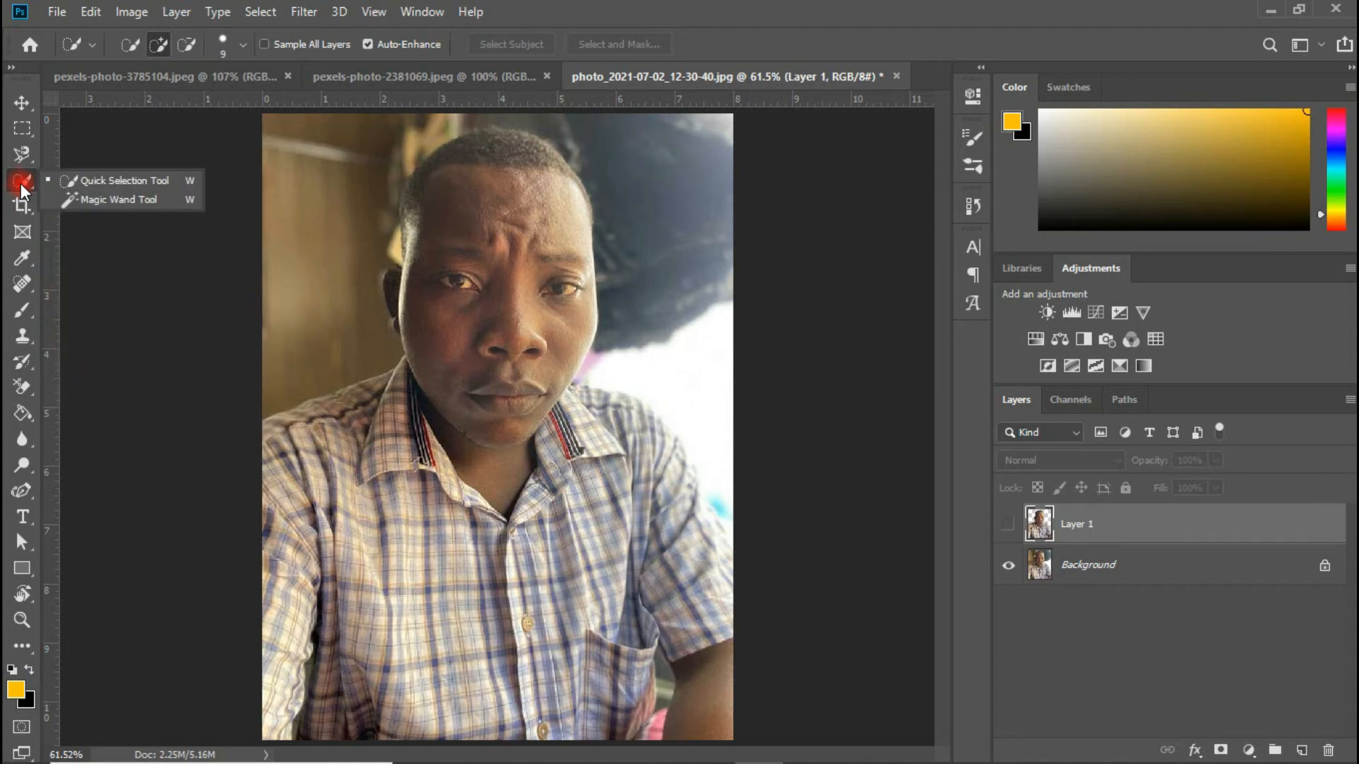
{"action": "left_click", "coordinate": [19, 181]}
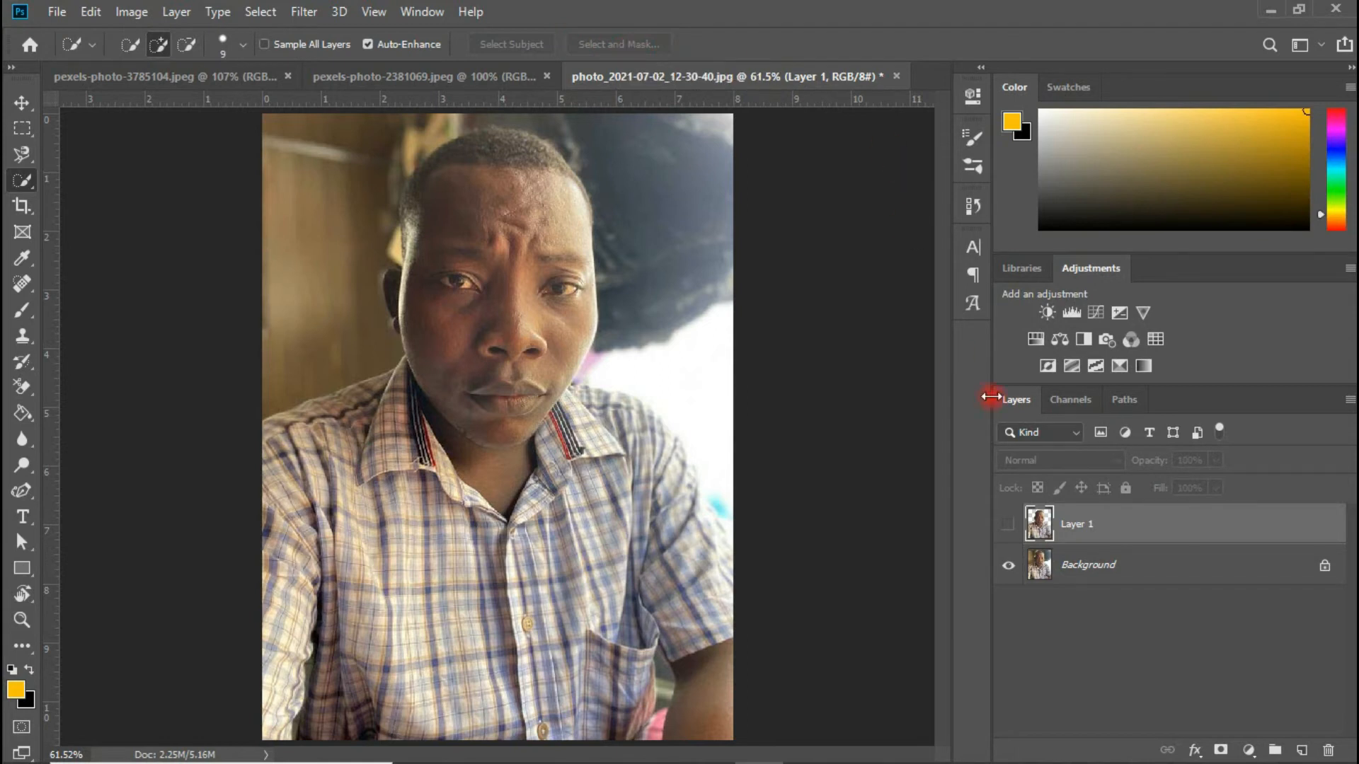
{"action": "left_click", "coordinate": [1007, 525]}
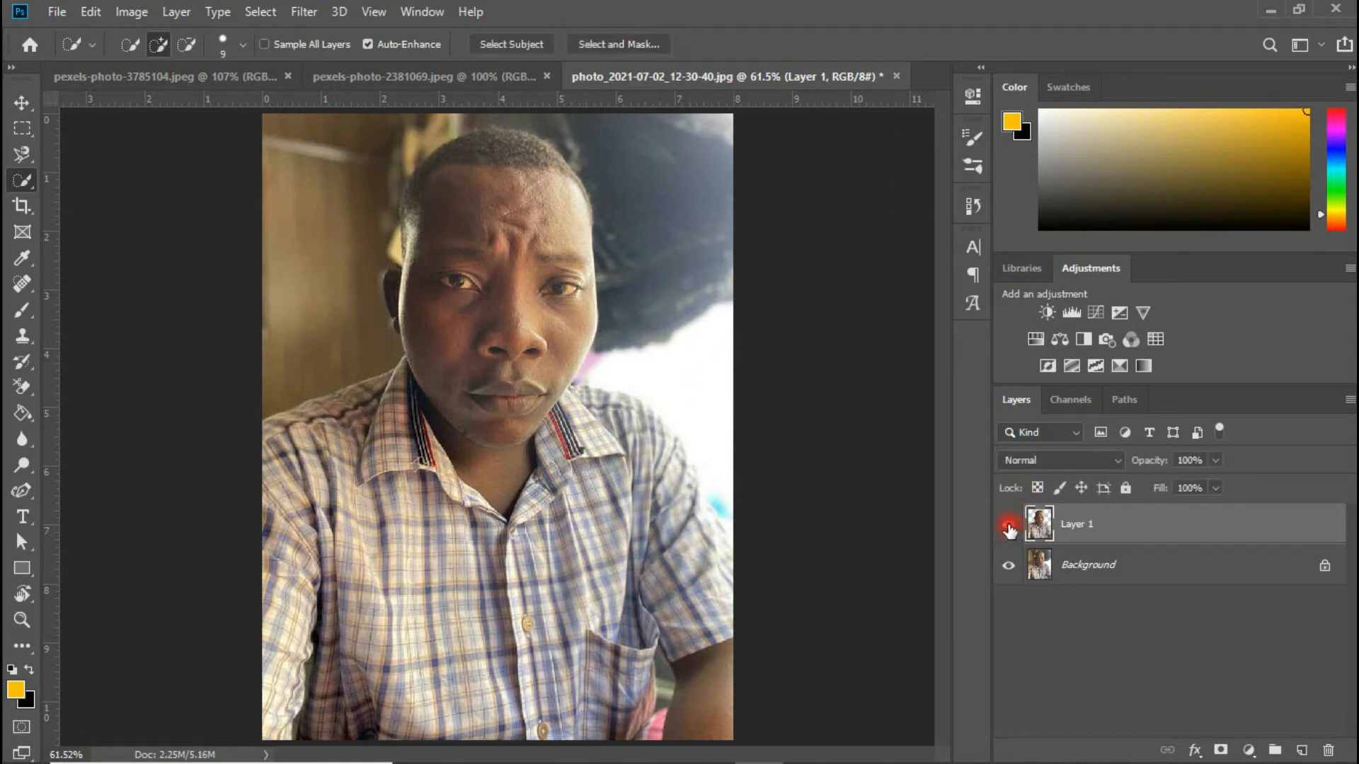
{"action": "left_click", "coordinate": [1008, 525]}
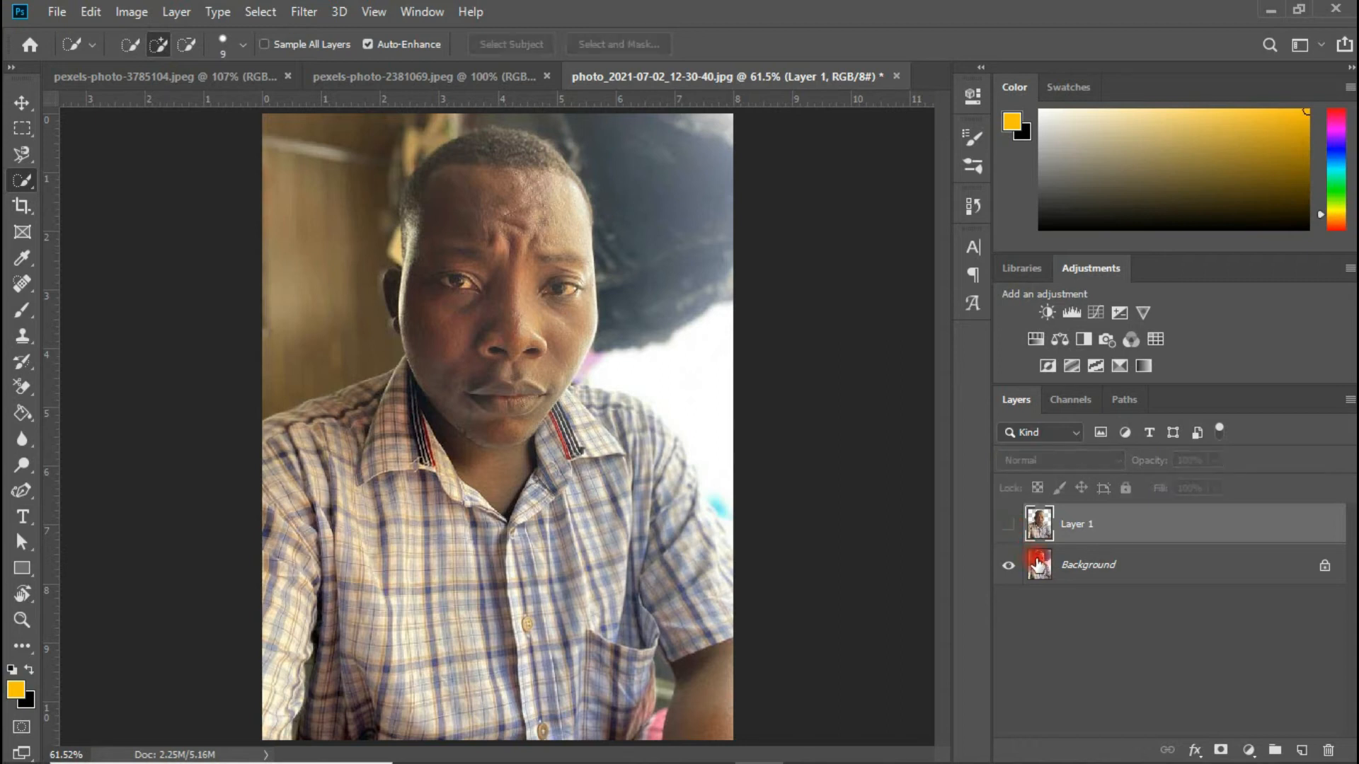
Make the Background layer active and select the man in the checked shirt with Select Subject
{"action": "left_click", "coordinate": [1053, 566]}
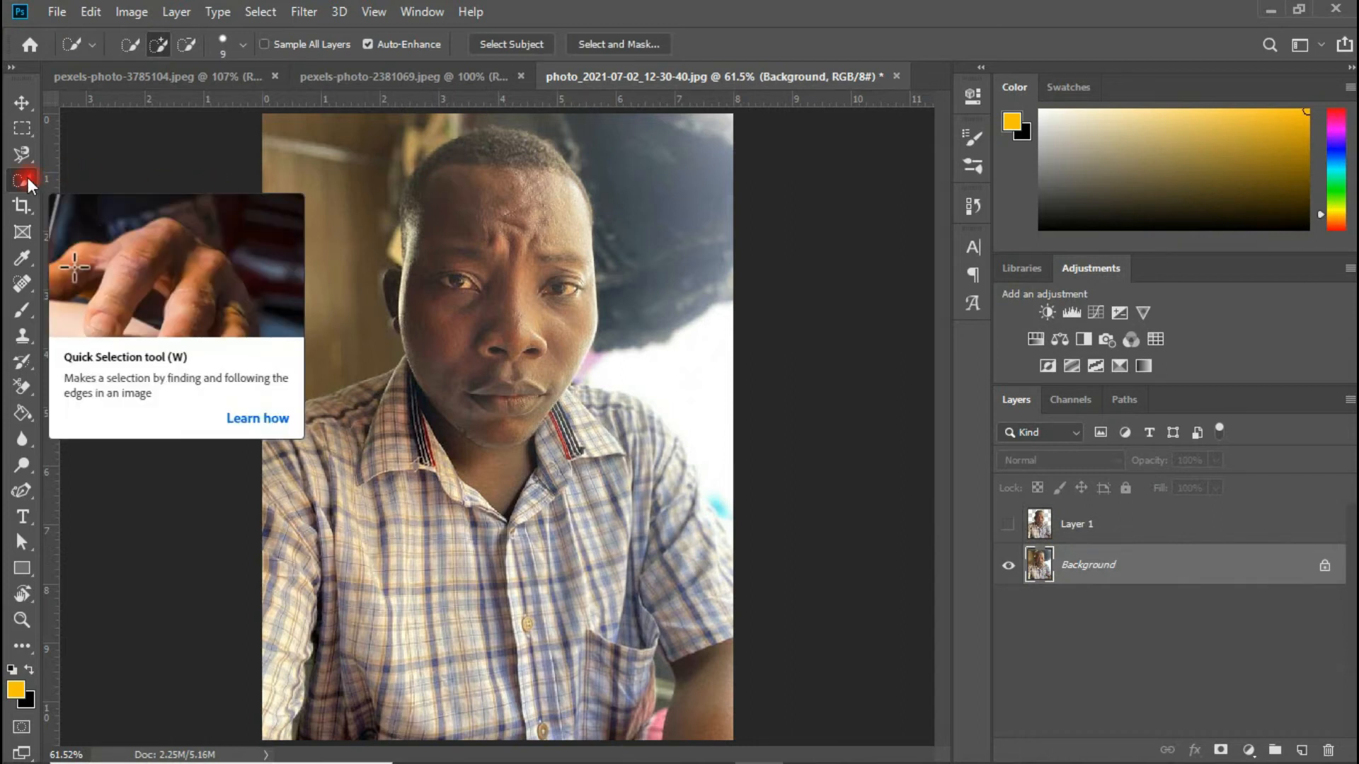
{"action": "left_click", "coordinate": [510, 44]}
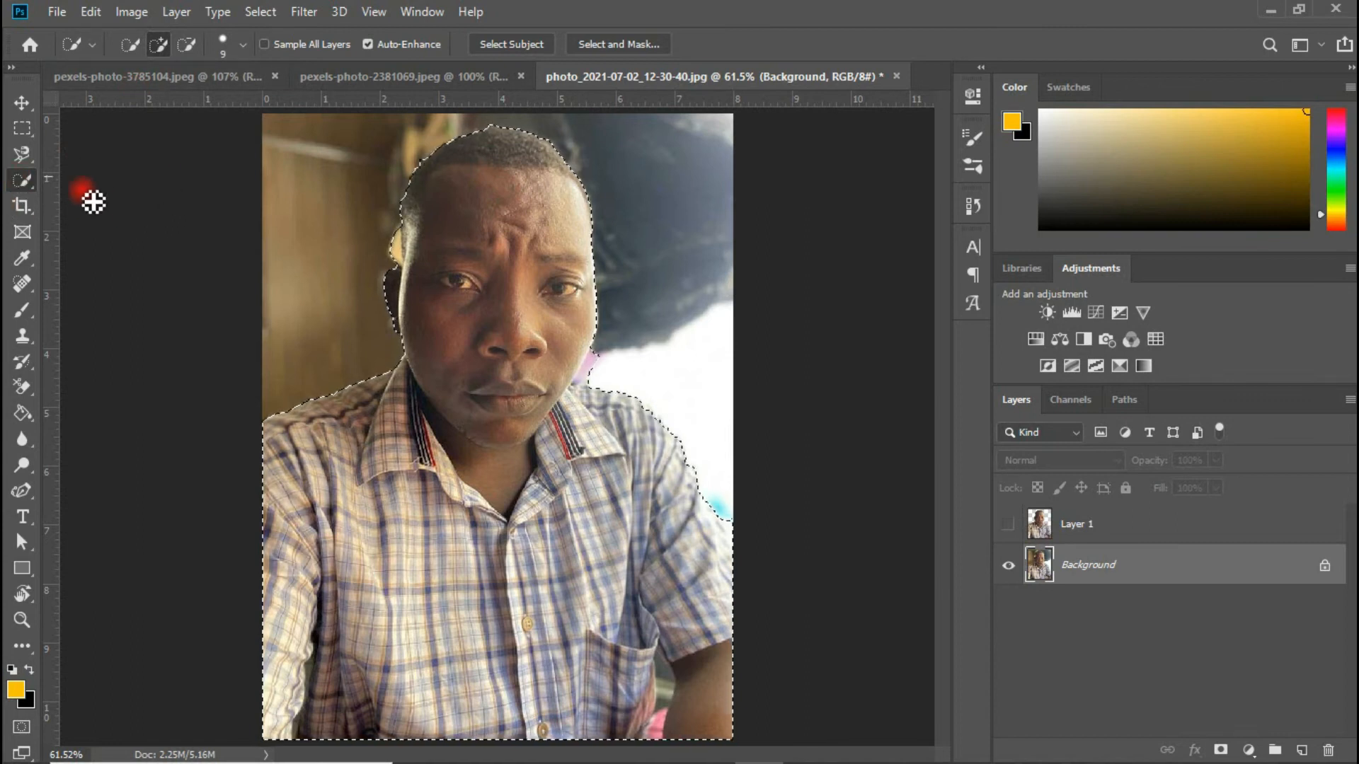
Set the Quick Selection brush to 20 and subtract the background beside the ear and along the top of the head
{"action": "key", "text": "bracketright"}
{"action": "key", "text": "bracketright"}
{"action": "key", "text": "bracketright"}
{"action": "key", "text": "bracketright"}
{"action": "key", "text": "bracketright"}
{"action": "key", "text": "bracketright"}
{"action": "key", "text": "bracketright"}
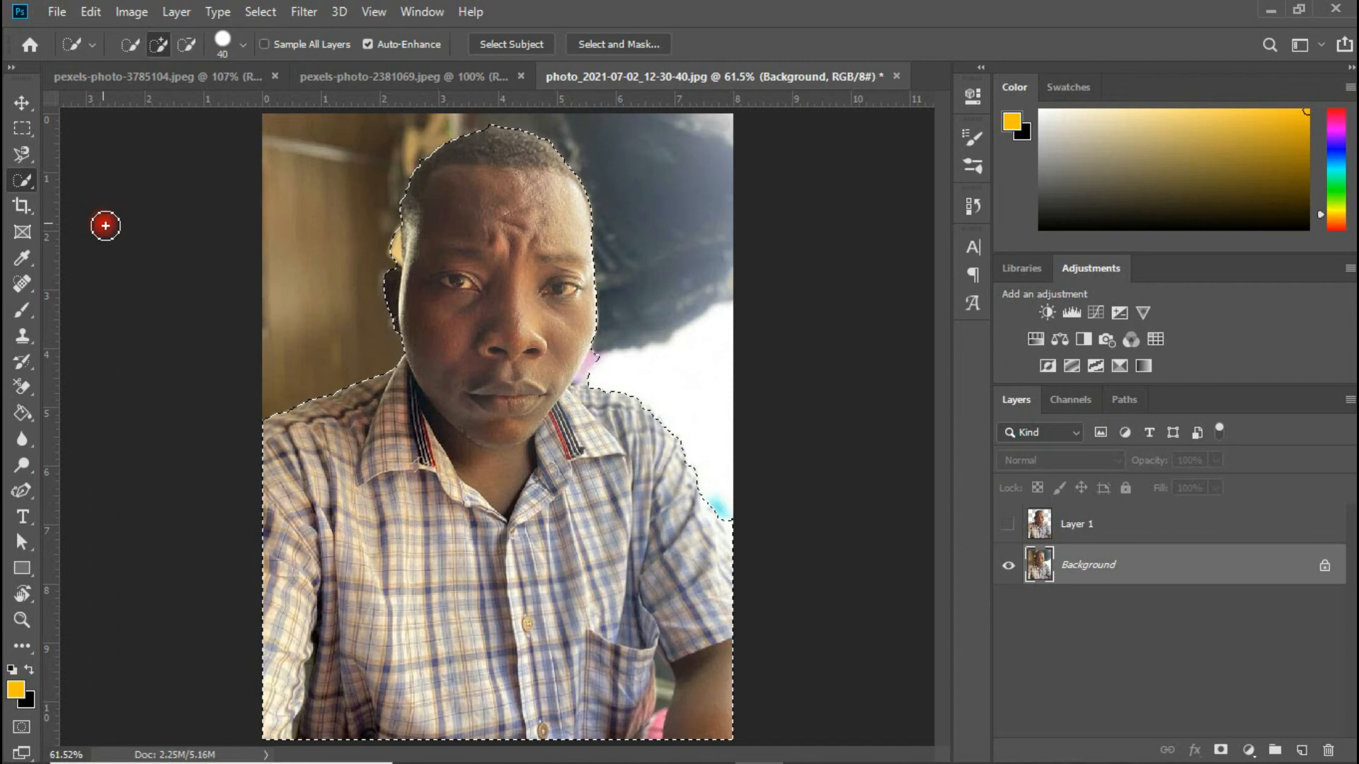
{"action": "key", "text": "bracketleft"}
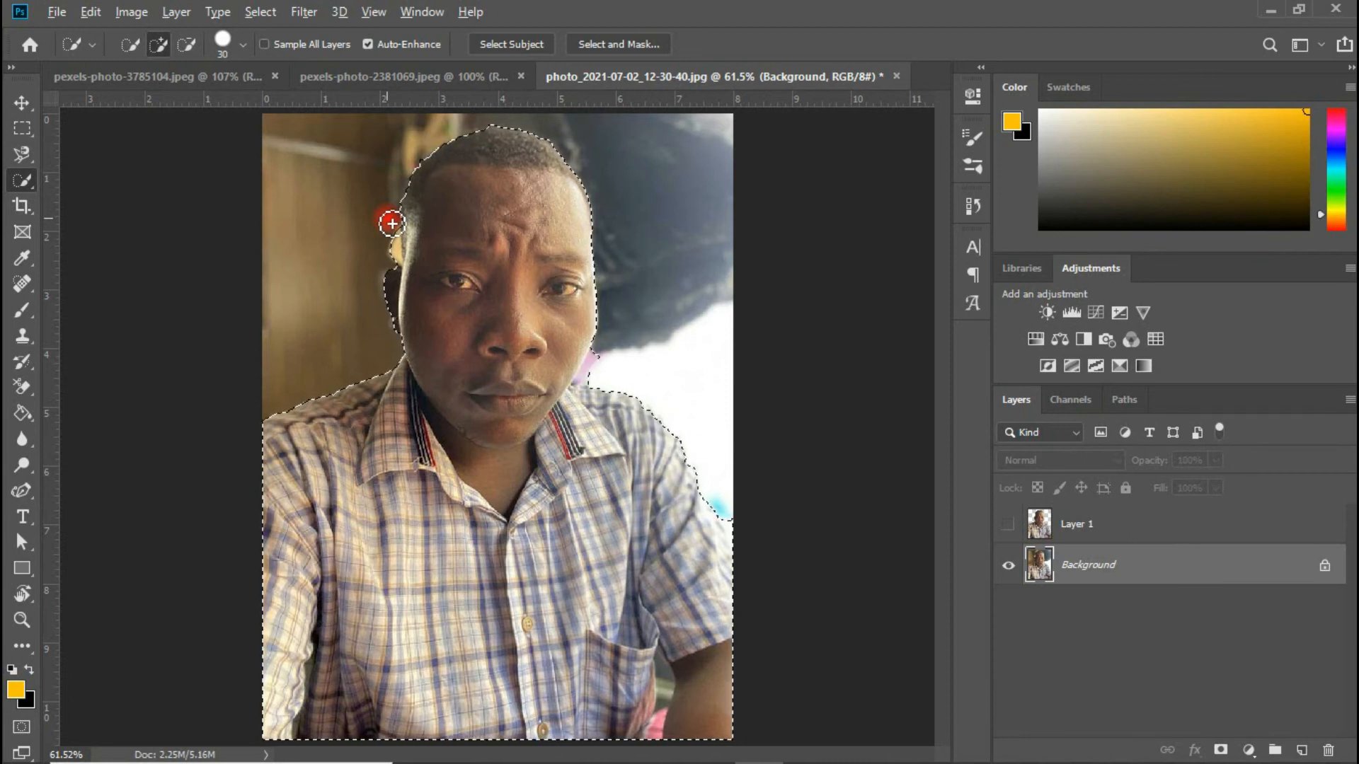
{"action": "key", "text": "alt"}
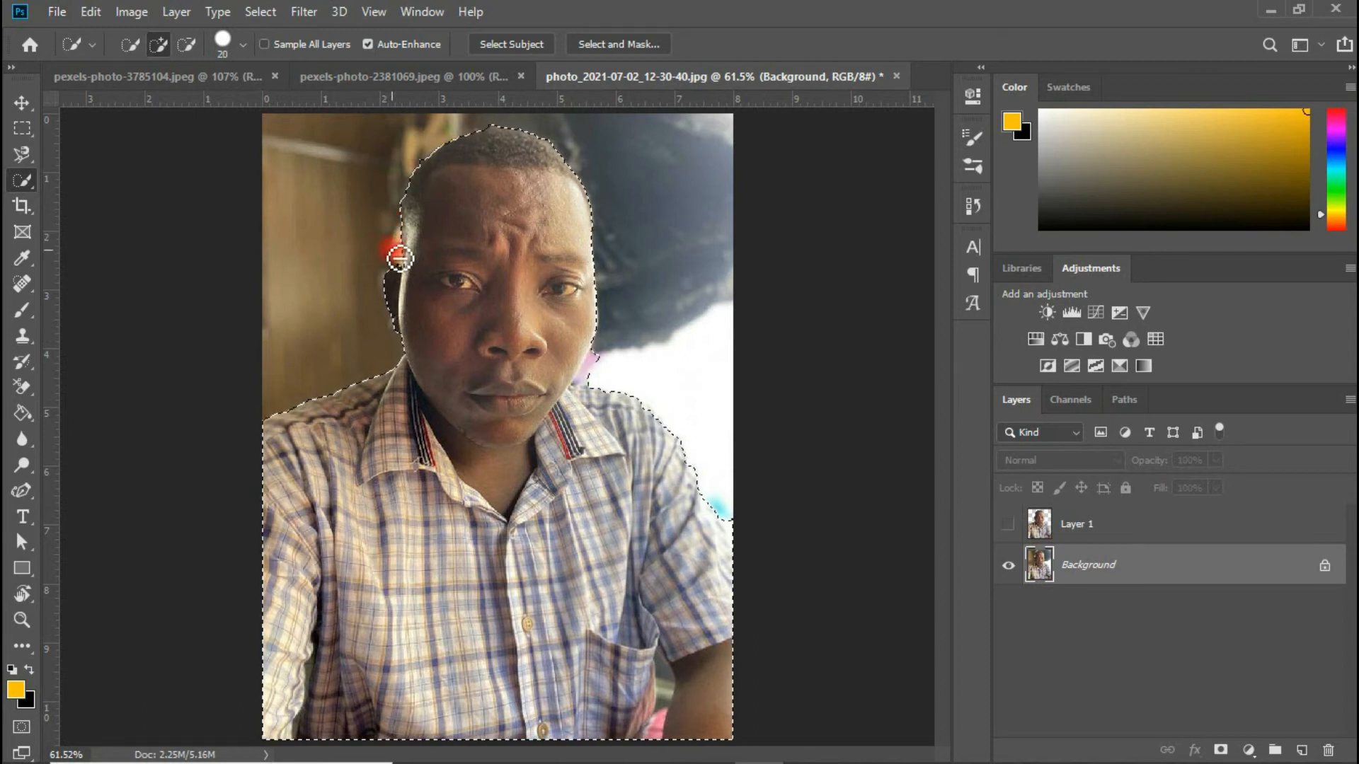
{"action": "key", "text": "alt"}
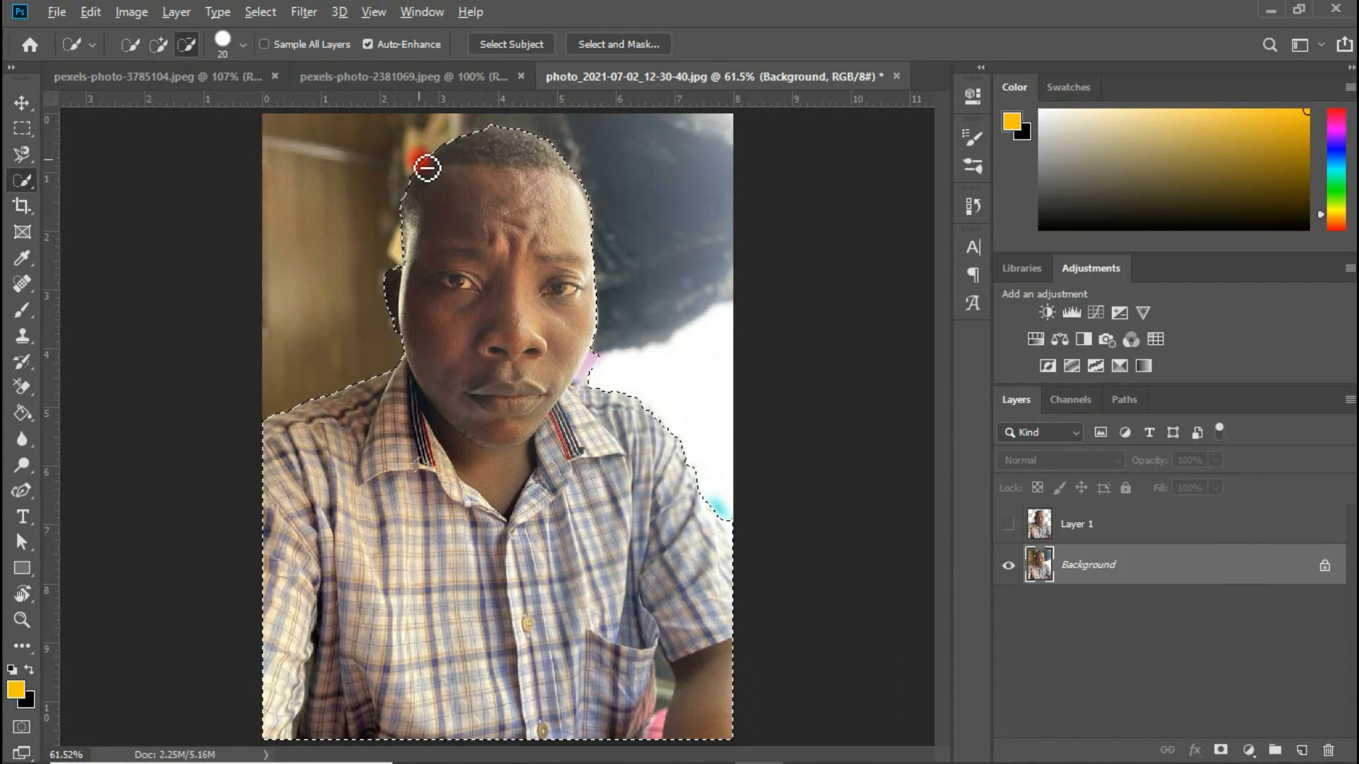
{"action": "mouse_move", "coordinate": [422, 165]}
{"action": "left_mouse_down"}
{"action": "mouse_move", "coordinate": [433, 135]}
{"action": "mouse_move", "coordinate": [495, 128]}
{"action": "left_mouse_up"}
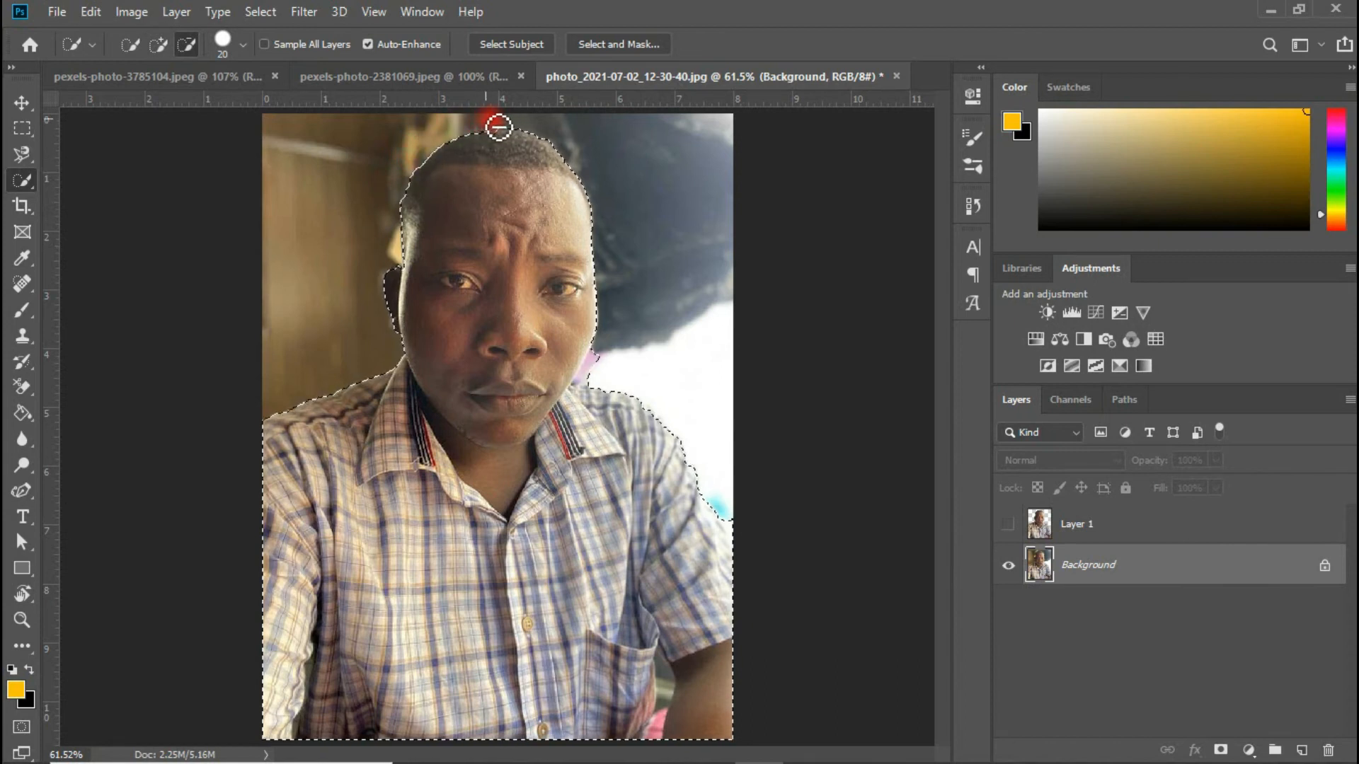
{"action": "left_click_drag", "start_coordinate": [521, 128], "coordinate": [539, 131]}
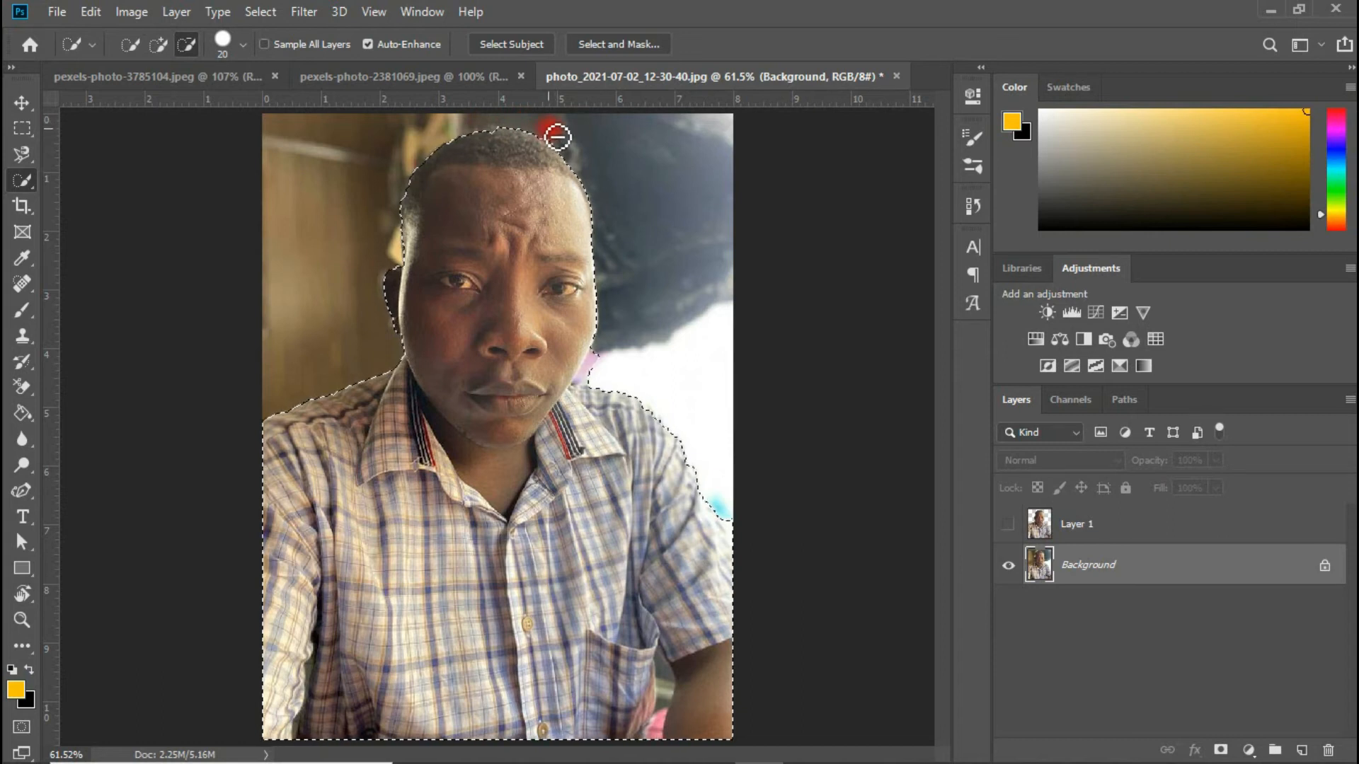
Subtract the background between the neck and collar and correct the selection edge along the adjoining shoulder and sleeve
{"action": "left_click_drag", "start_coordinate": [606, 368], "coordinate": [597, 382]}
{"action": "left_click", "coordinate": [593, 386], "text": "alt"}
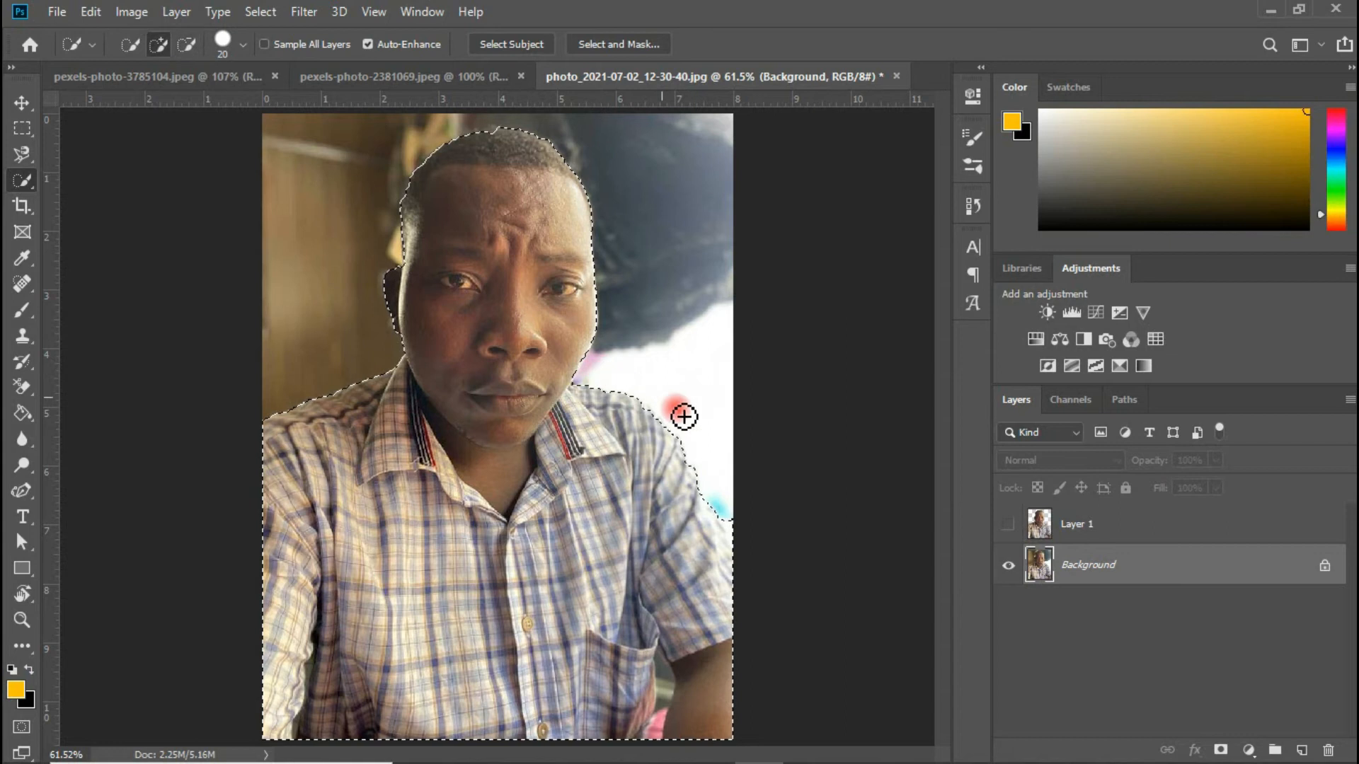
{"action": "left_click_drag", "start_coordinate": [681, 433], "coordinate": [705, 448]}
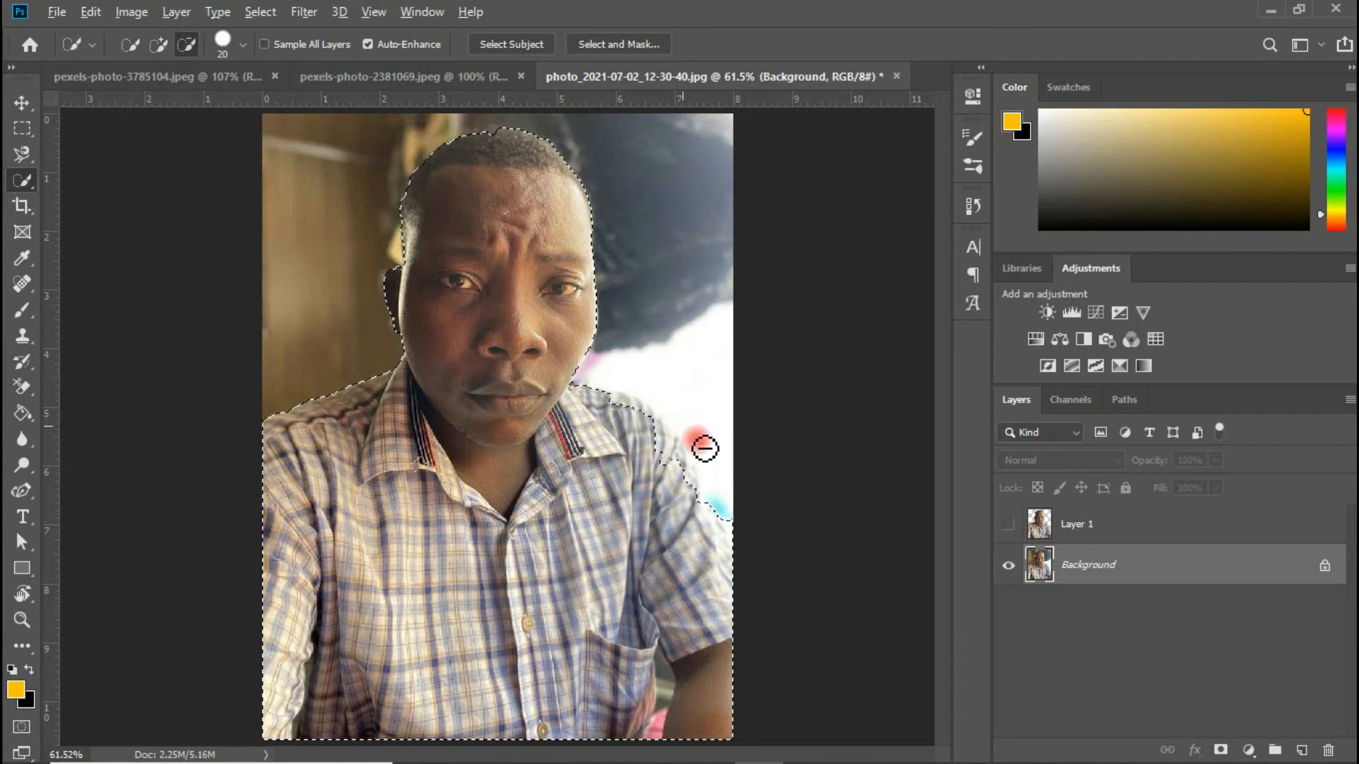
{"action": "left_click_drag", "start_coordinate": [662, 442], "coordinate": [723, 516]}
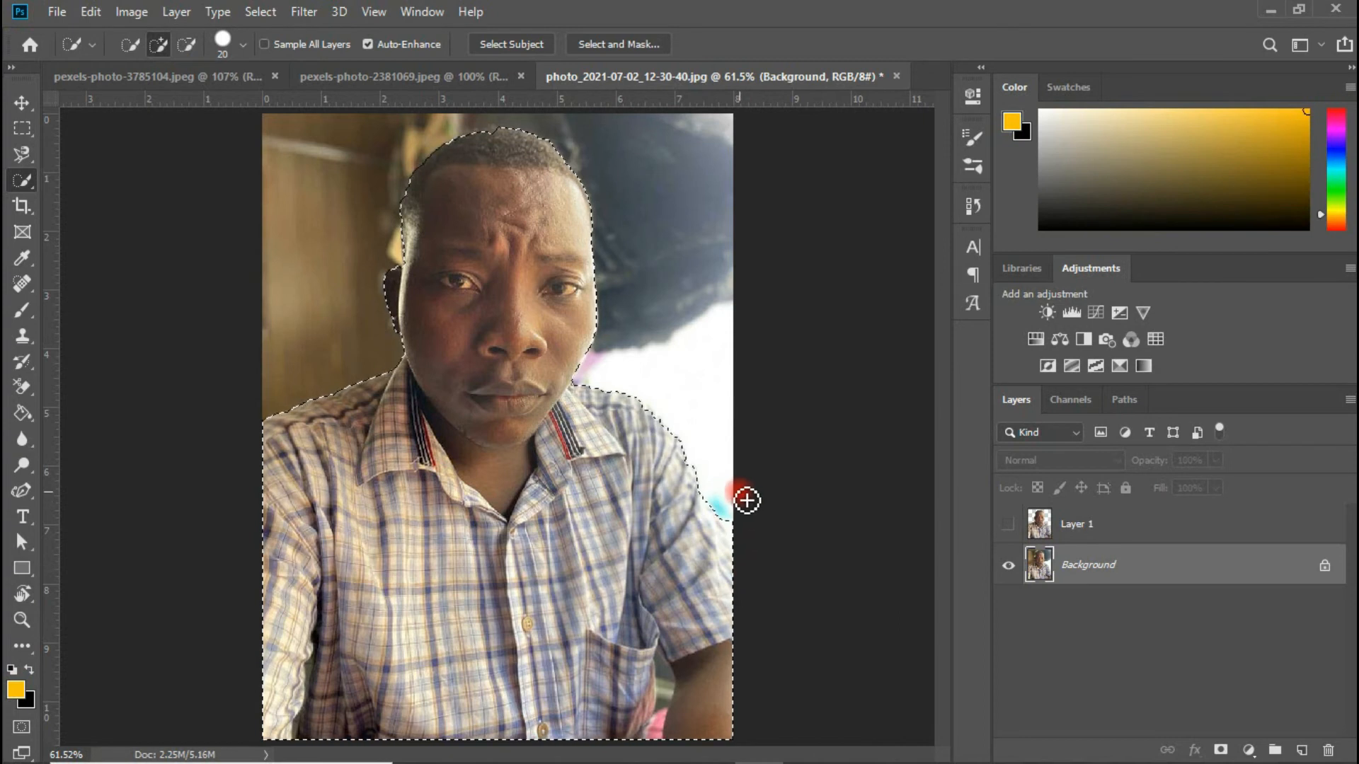
{"action": "key", "text": "alt"}
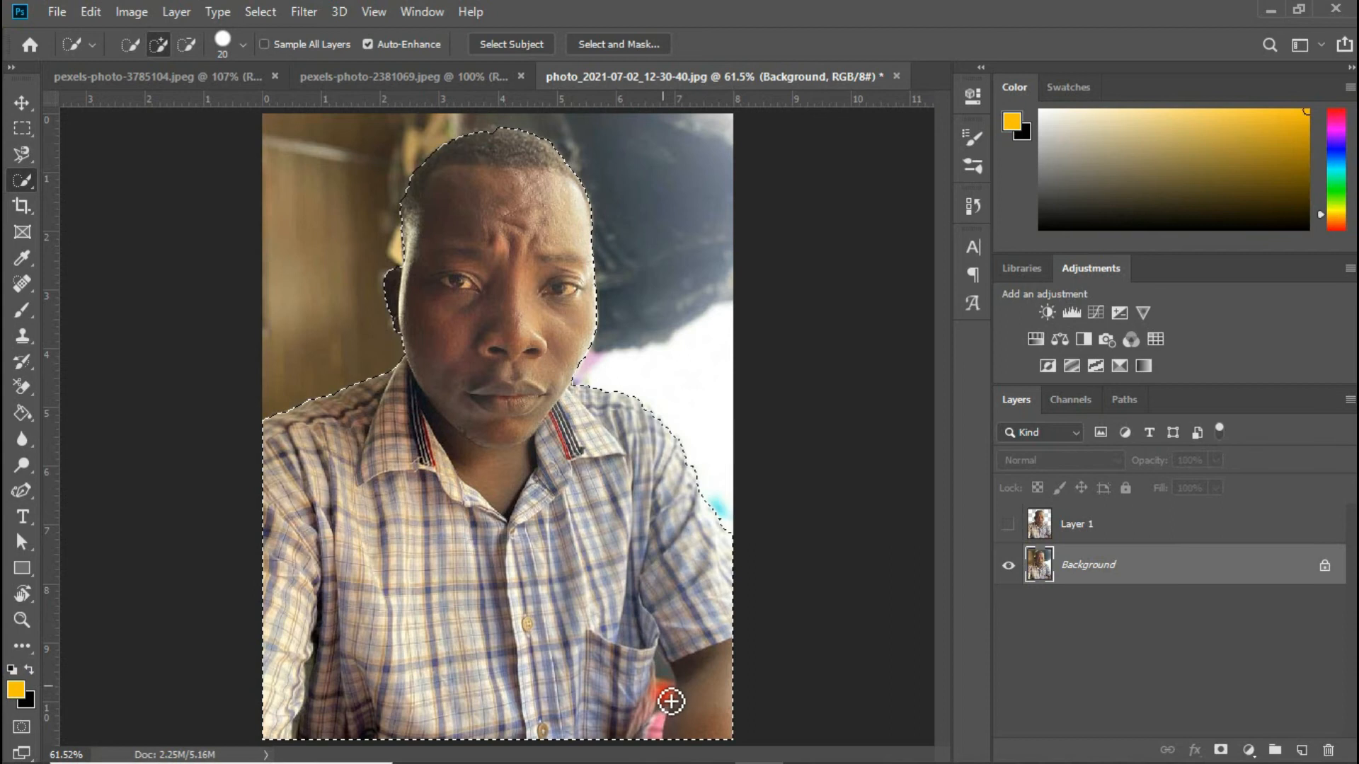
Subtract the background gap between the man's shirt pocket and his forearm from the selection
{"action": "key", "text": "alt"}
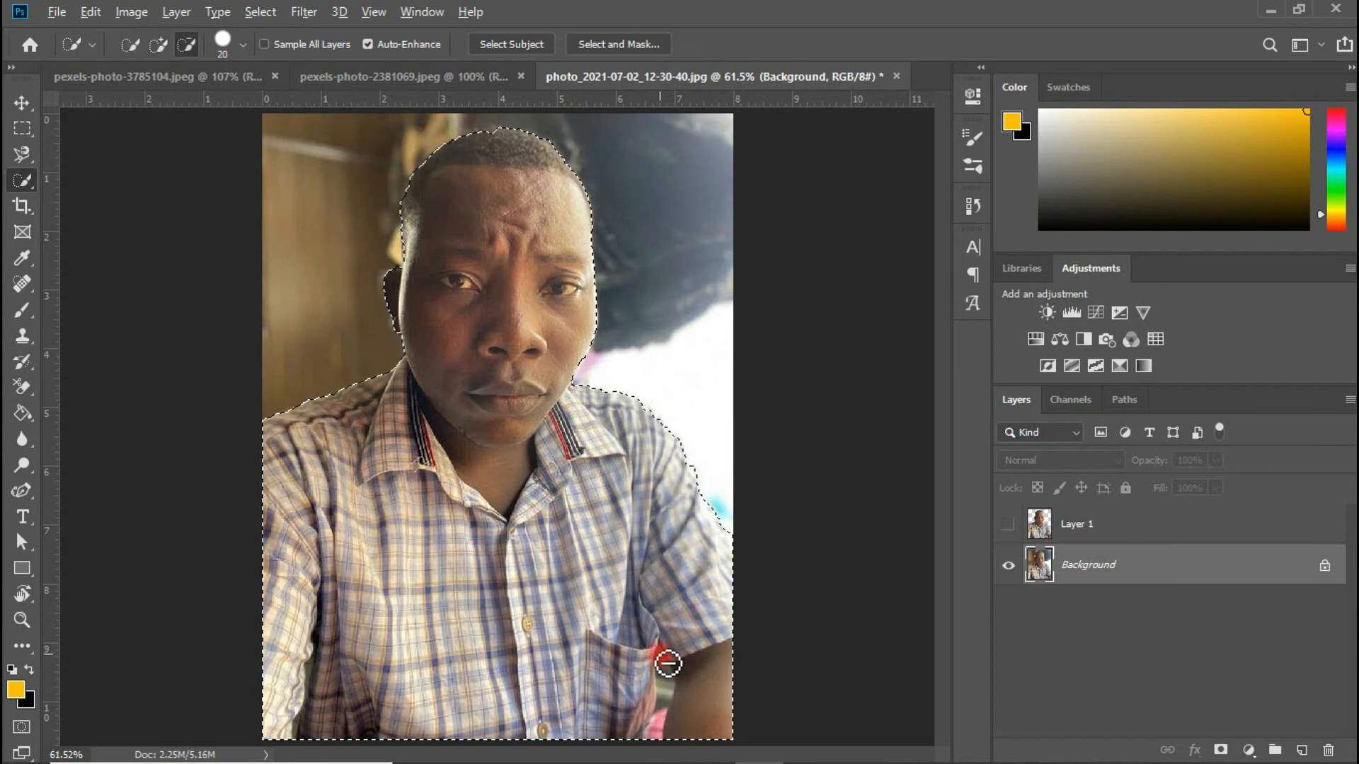
{"action": "left_click_drag", "start_coordinate": [674, 693], "coordinate": [663, 727]}
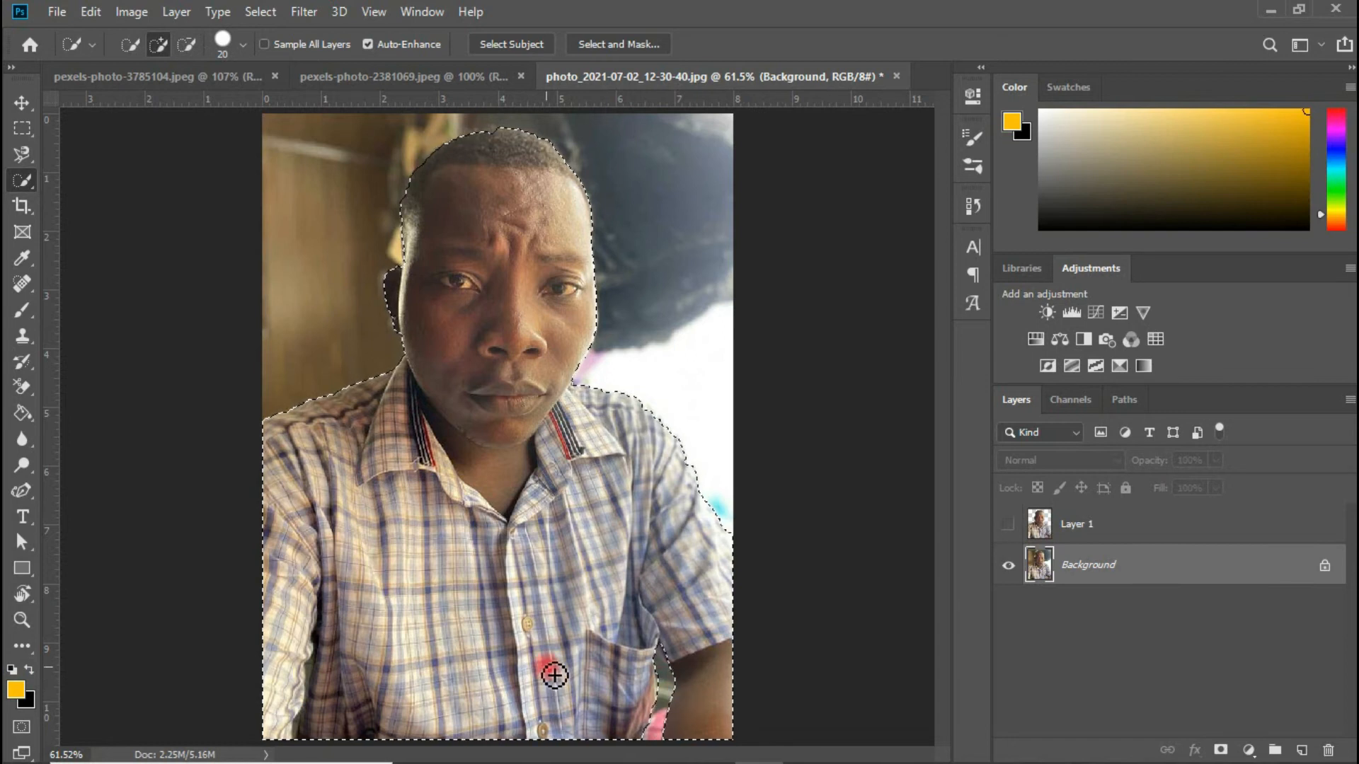
{"action": "key", "text": "alt"}
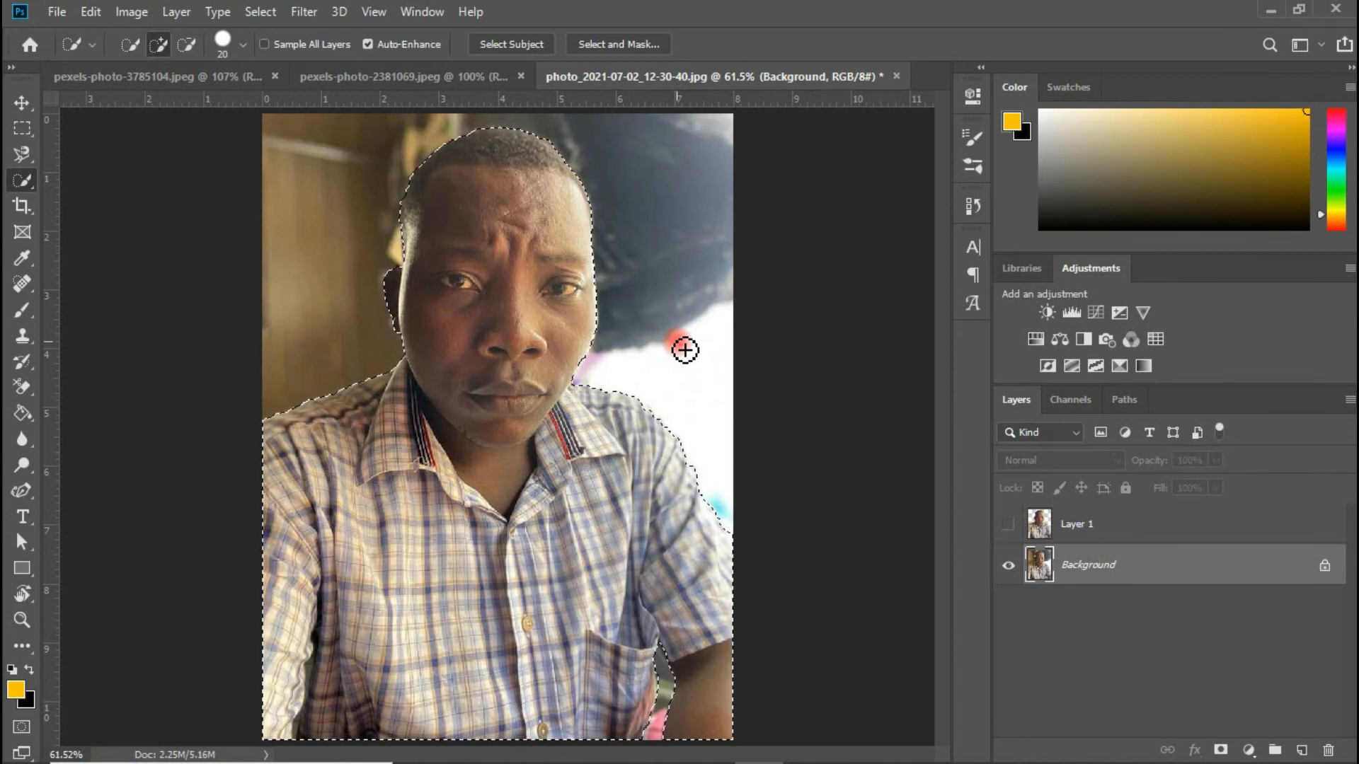
In pexels-photo-3785104.jpeg, select the man with Select Subject and refine the edge with Smooth 4, Contrast 3% and Radius 1 px
{"action": "left_click", "coordinate": [157, 78]}
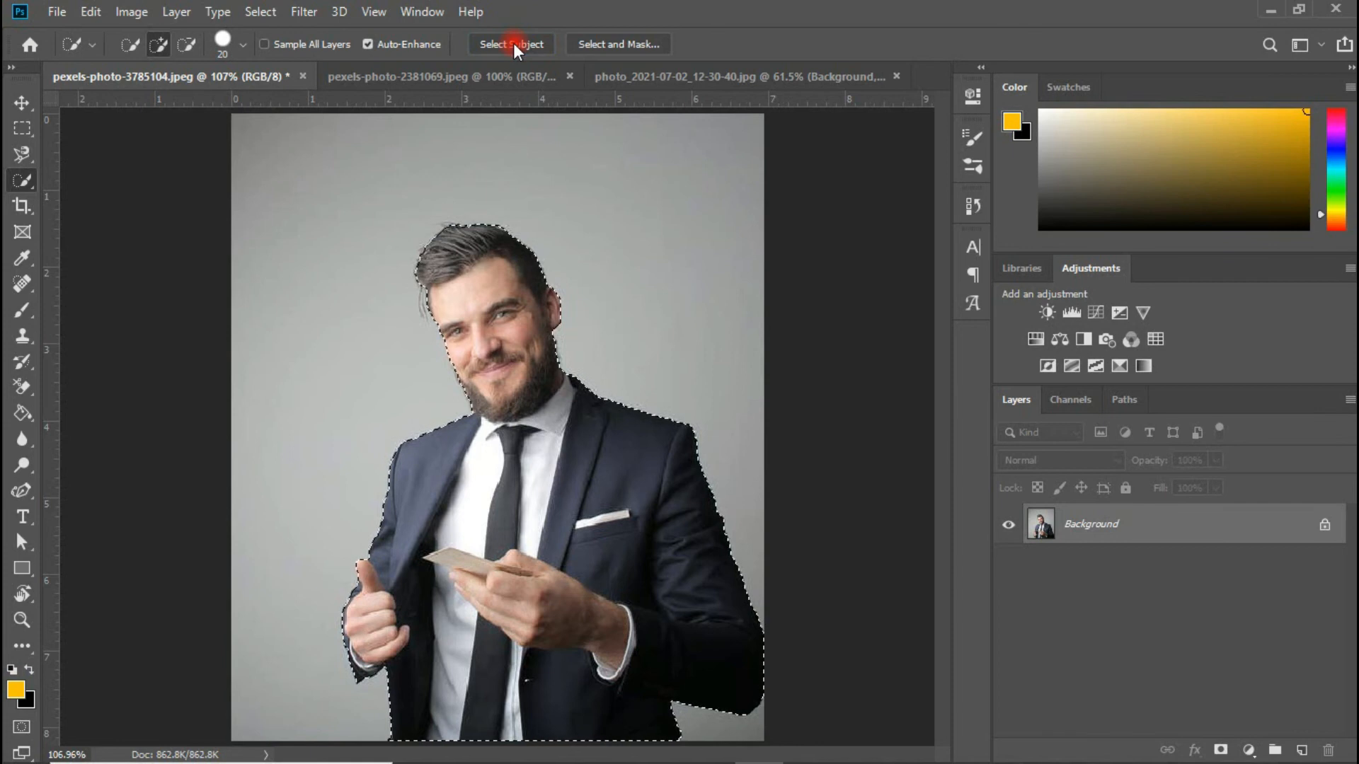
{"action": "left_click", "coordinate": [603, 40]}
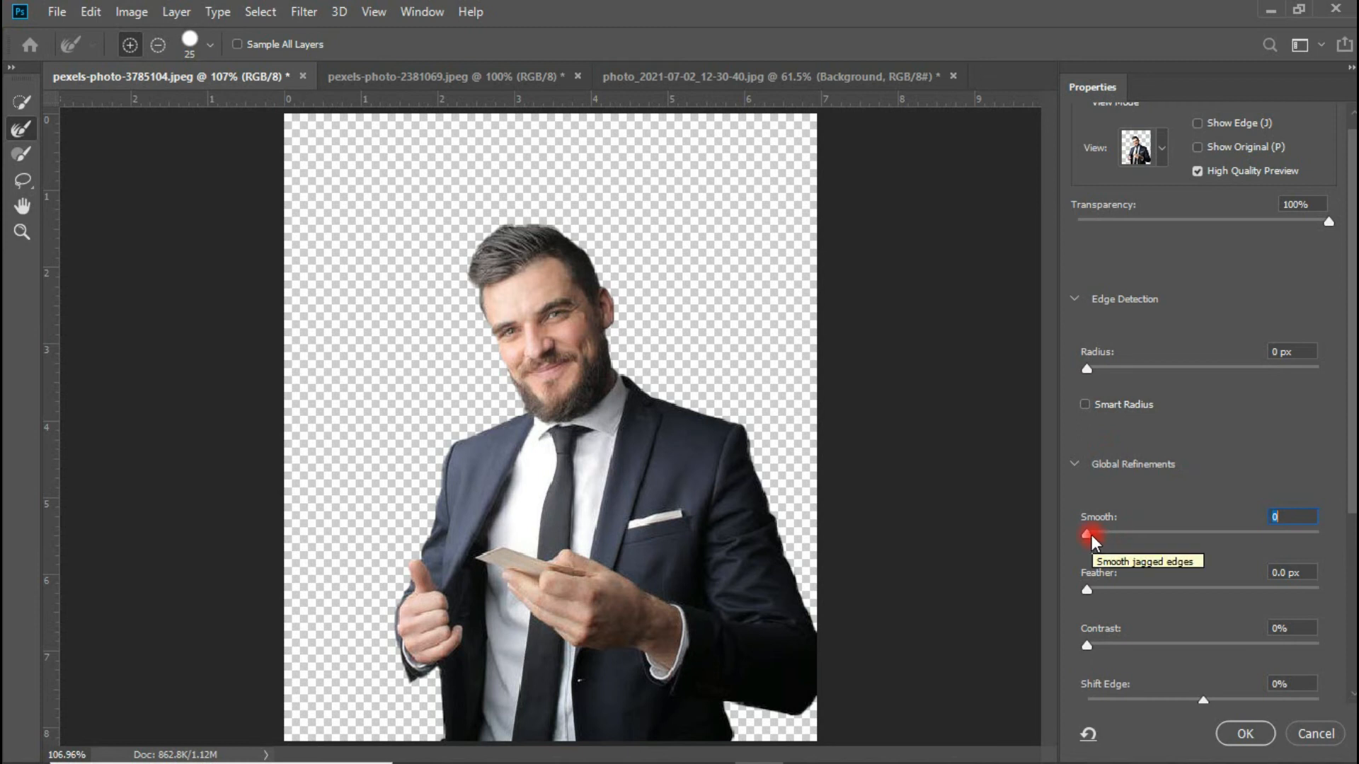
{"action": "left_click_drag", "start_coordinate": [1090, 534], "coordinate": [1091, 536]}
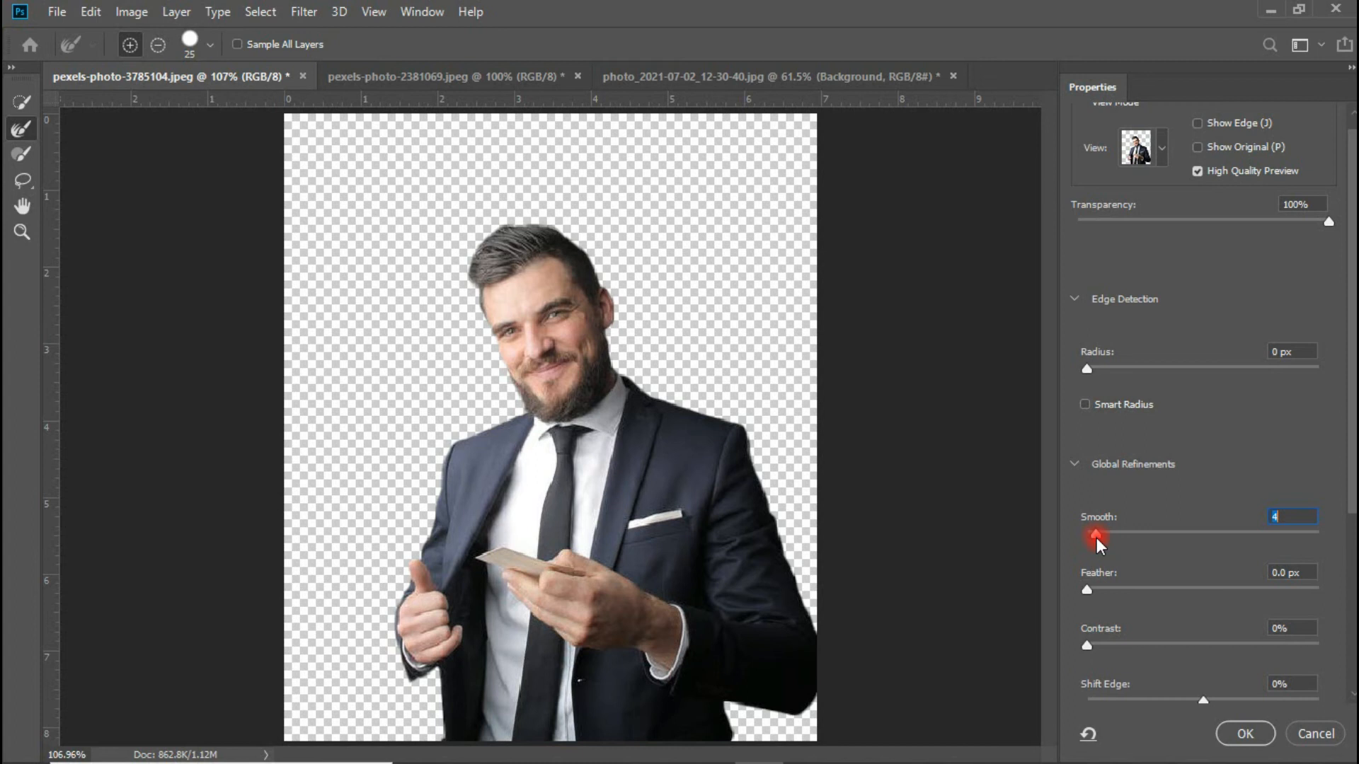
{"action": "left_click", "coordinate": [1087, 645]}
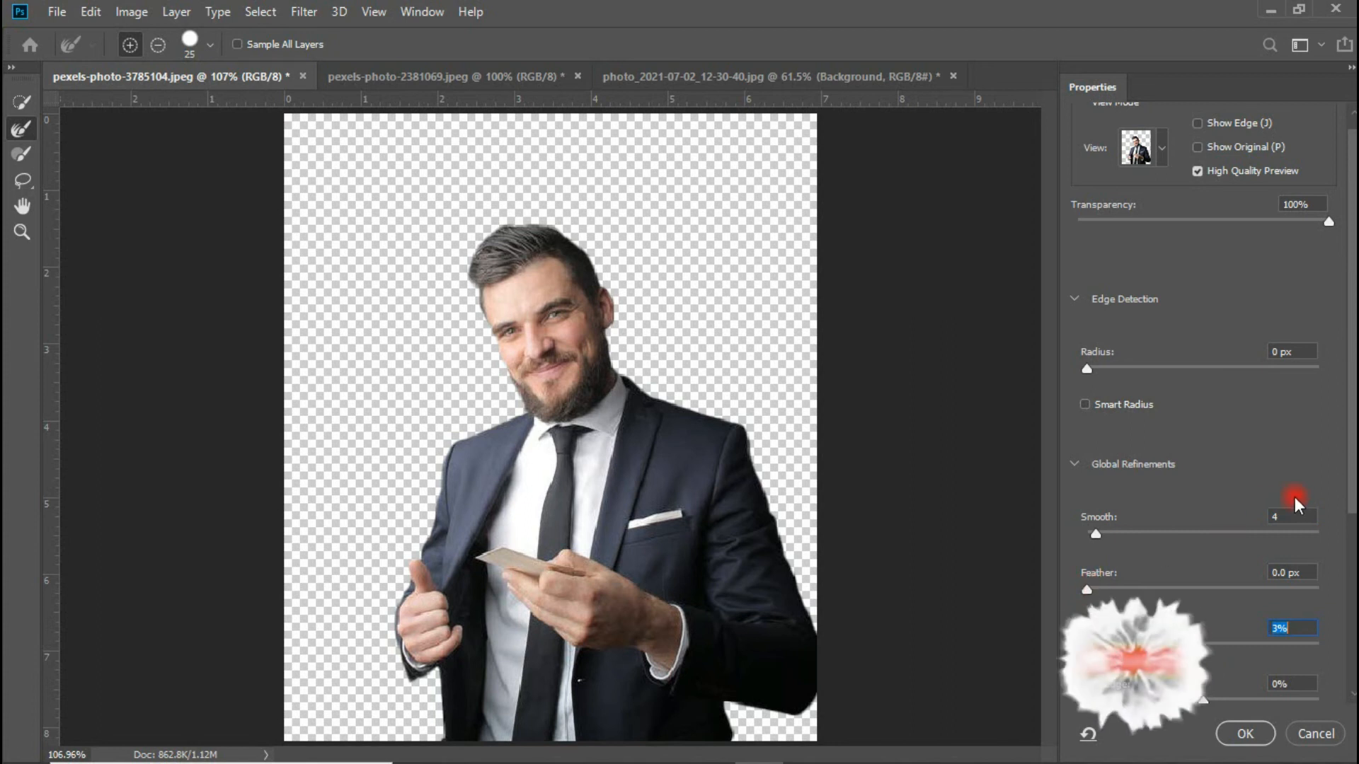
{"action": "scroll", "coordinate": [1347, 450], "scroll_direction": "down", "scroll_amount": 1}
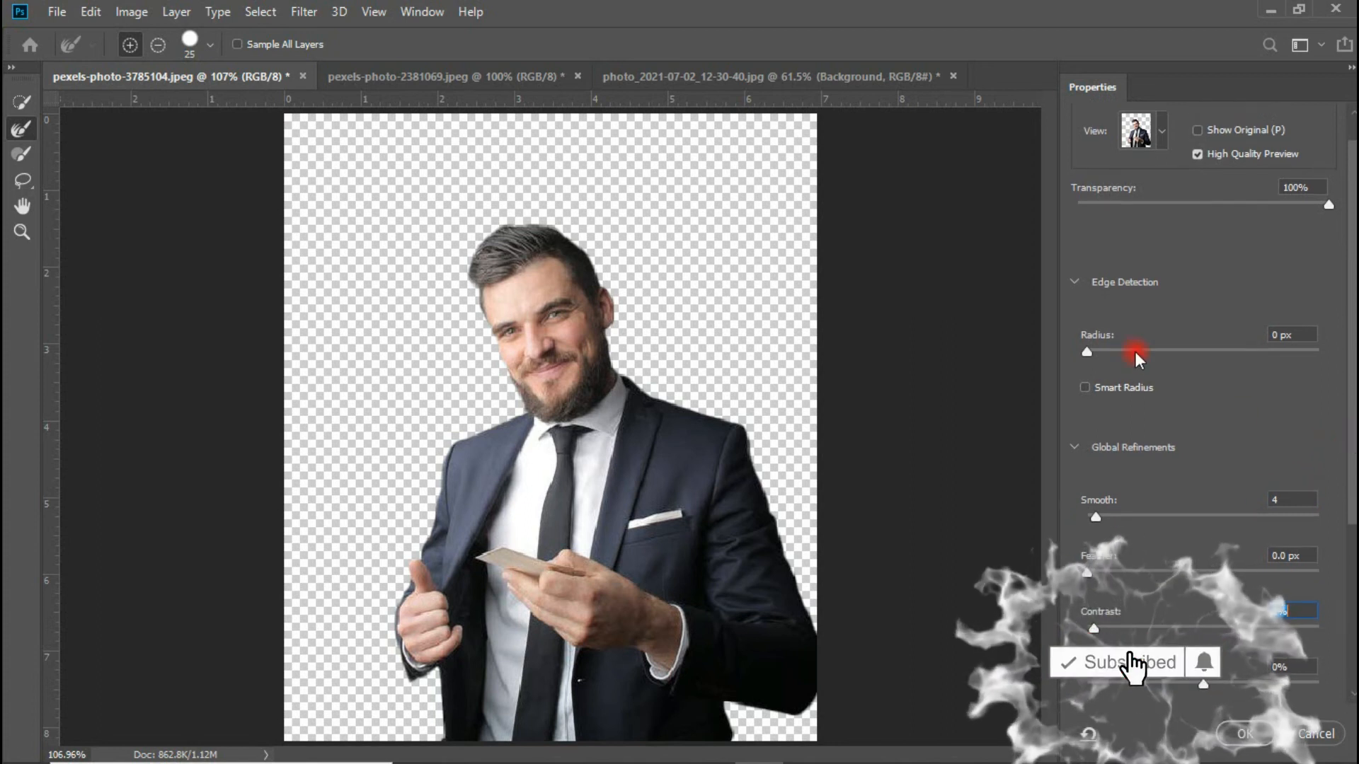
{"action": "left_click_drag", "start_coordinate": [1086, 354], "coordinate": [1094, 354]}
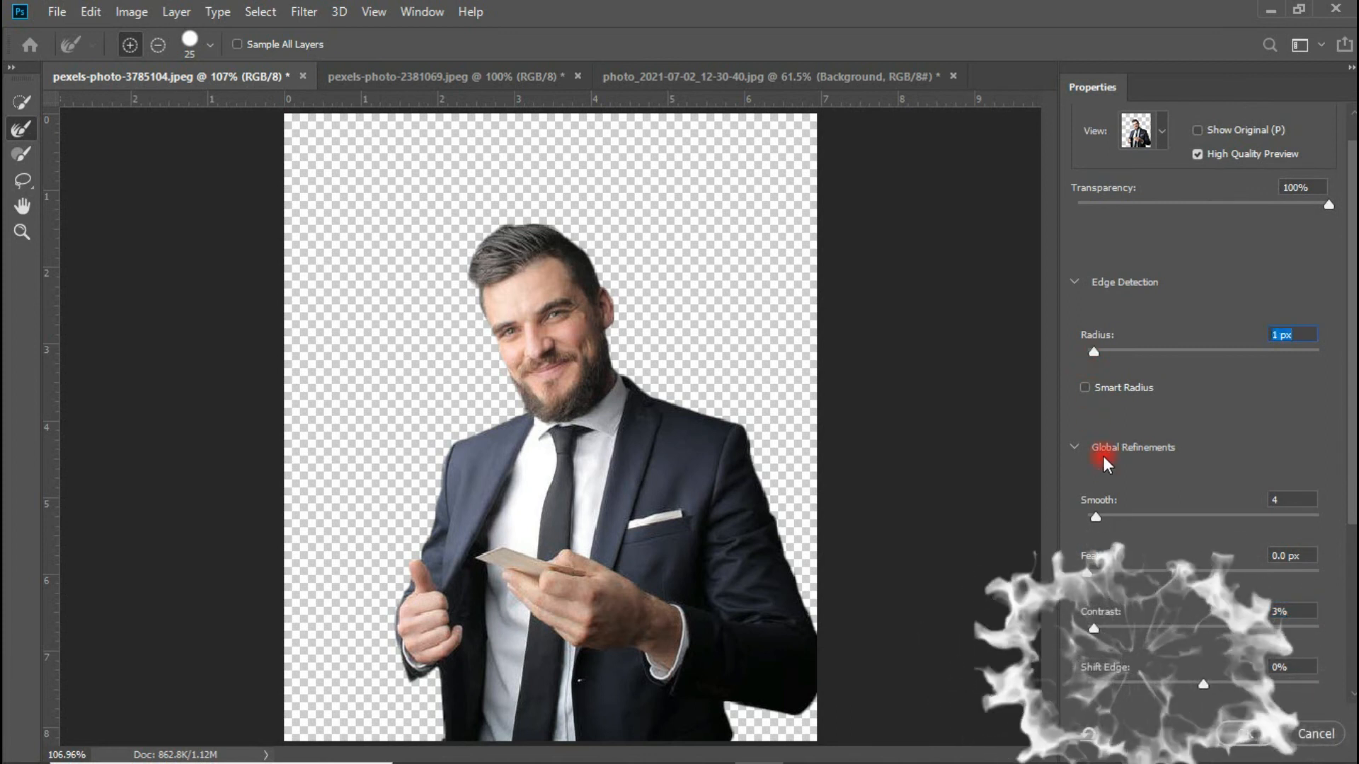
{"action": "left_click", "coordinate": [1244, 736]}
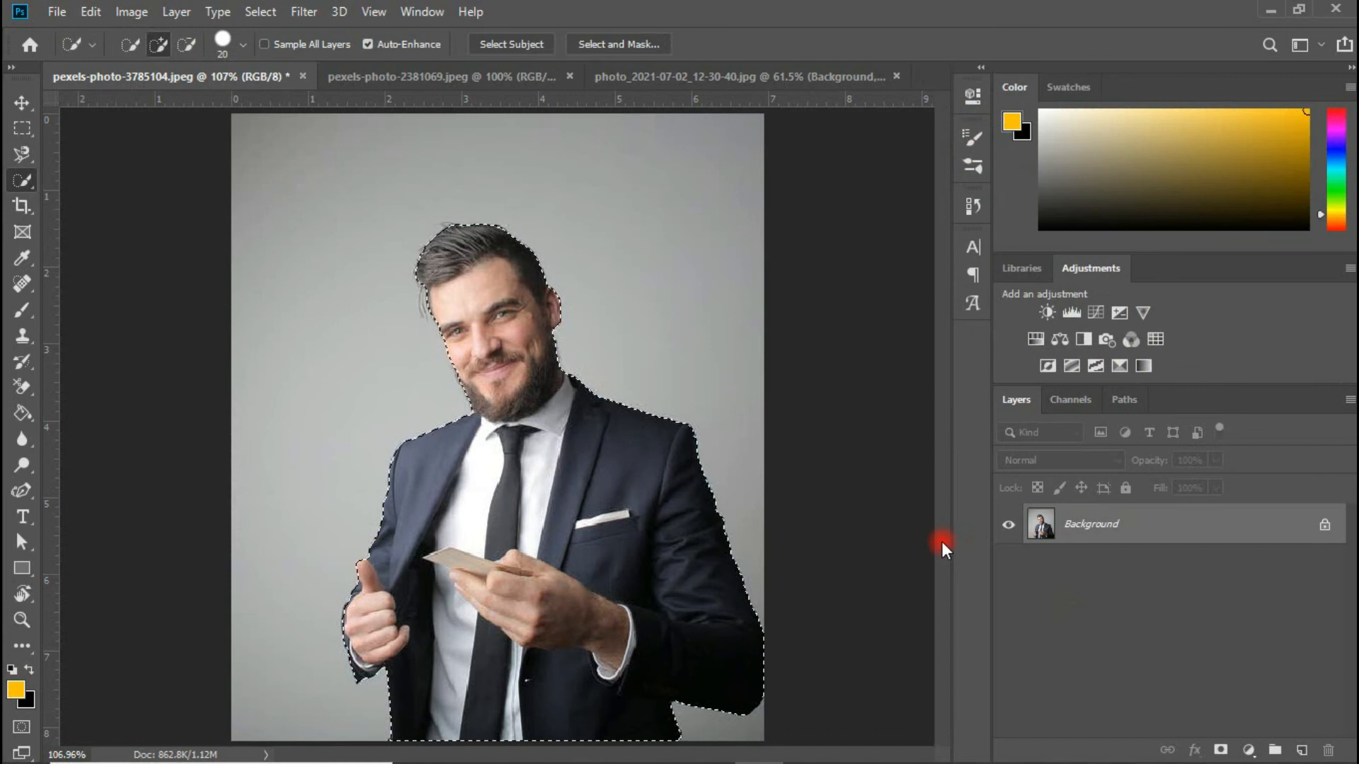
Copy the selected man in the suit onto a new layer and hide the Background layer
{"action": "key", "text": "ctrl+j"}
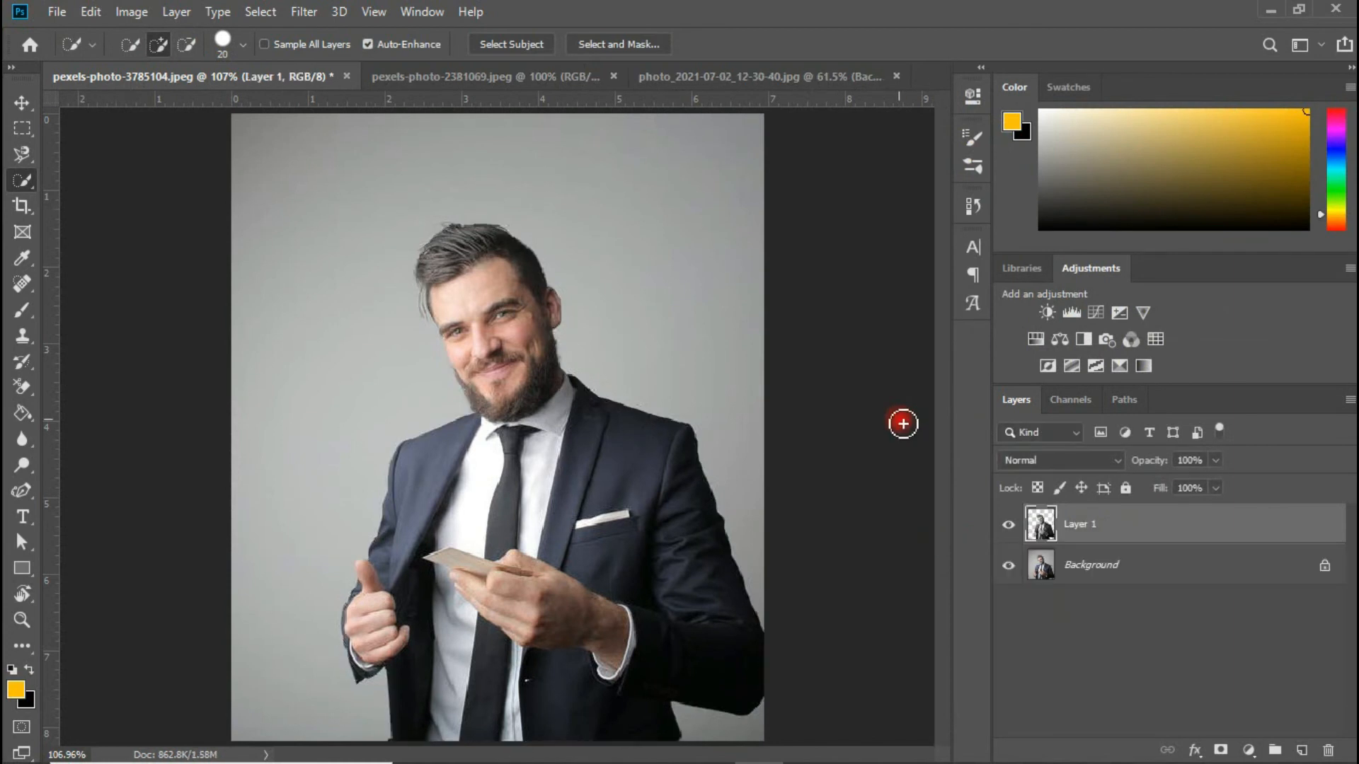
{"action": "left_click", "coordinate": [1009, 569]}
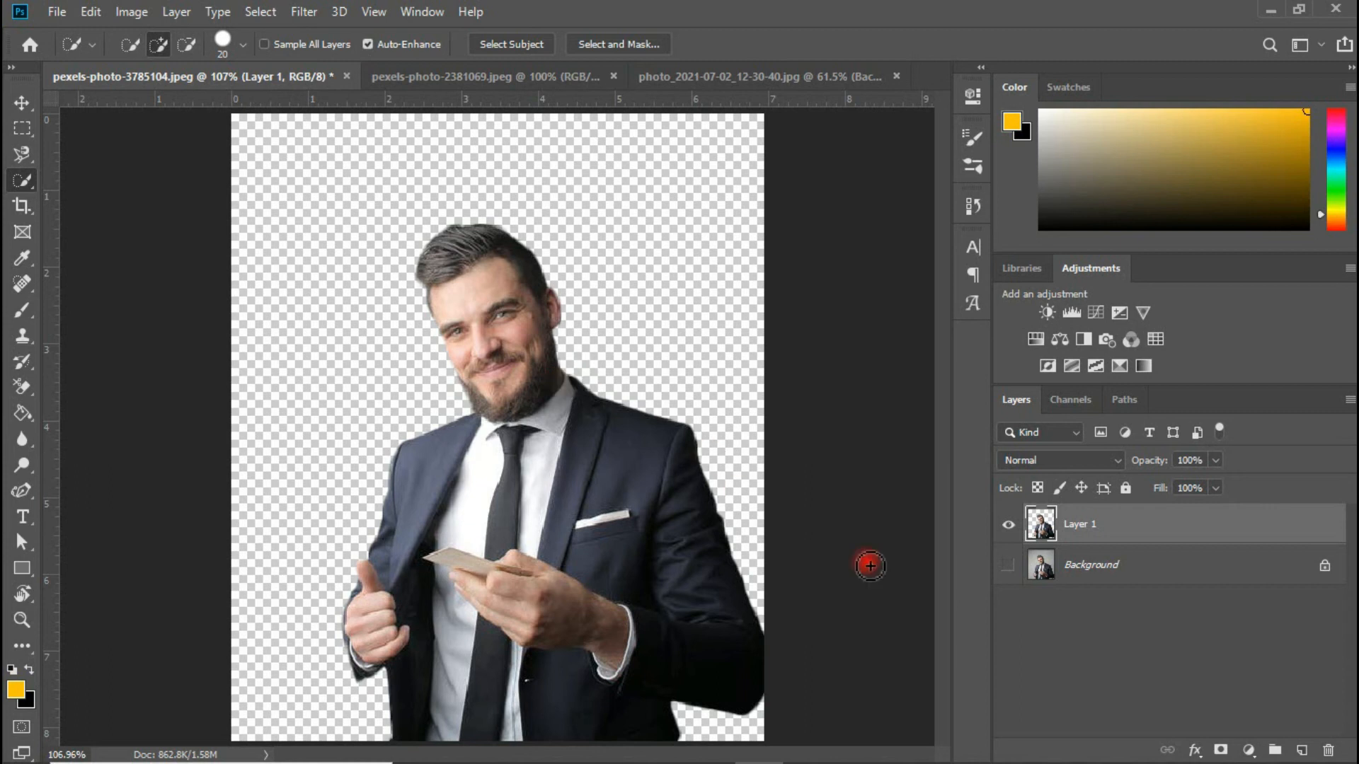
{"action": "left_click", "coordinate": [1007, 565]}
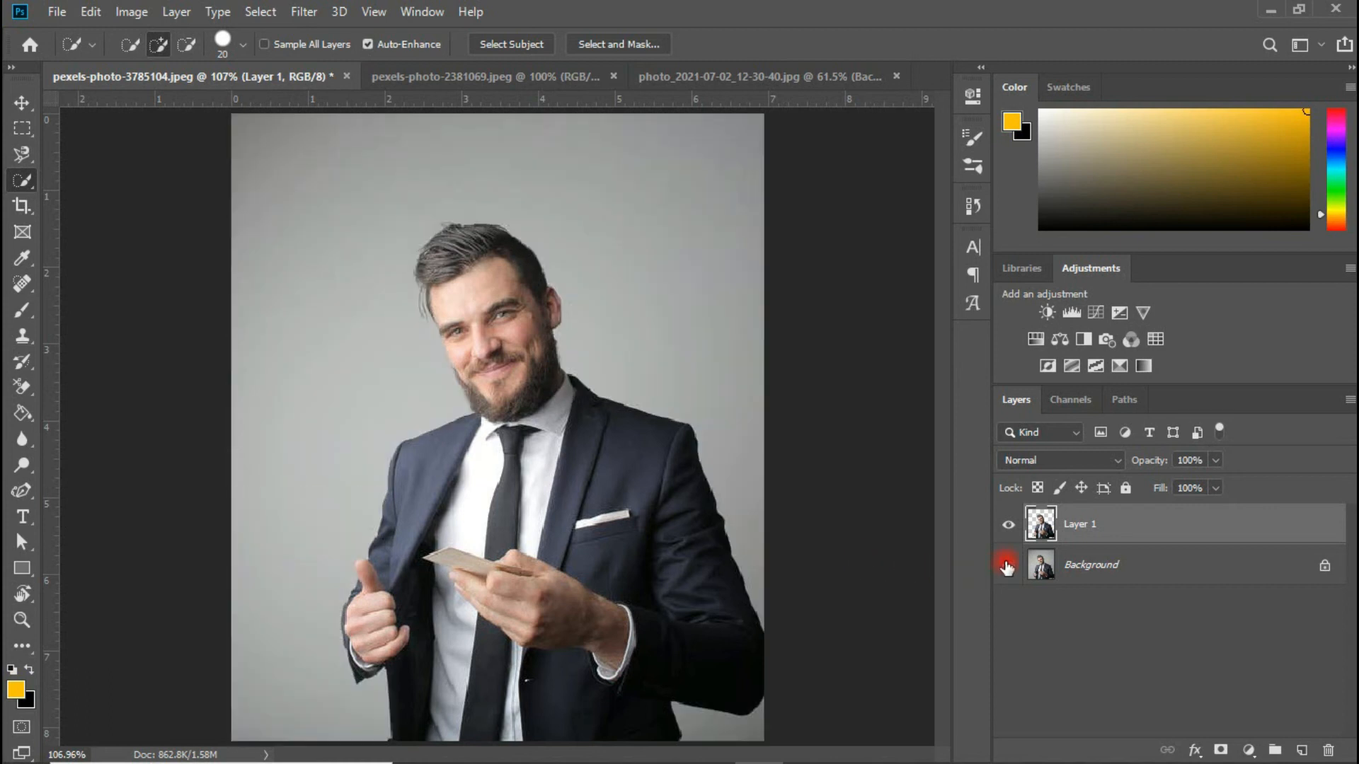
{"action": "left_click", "coordinate": [1007, 564]}
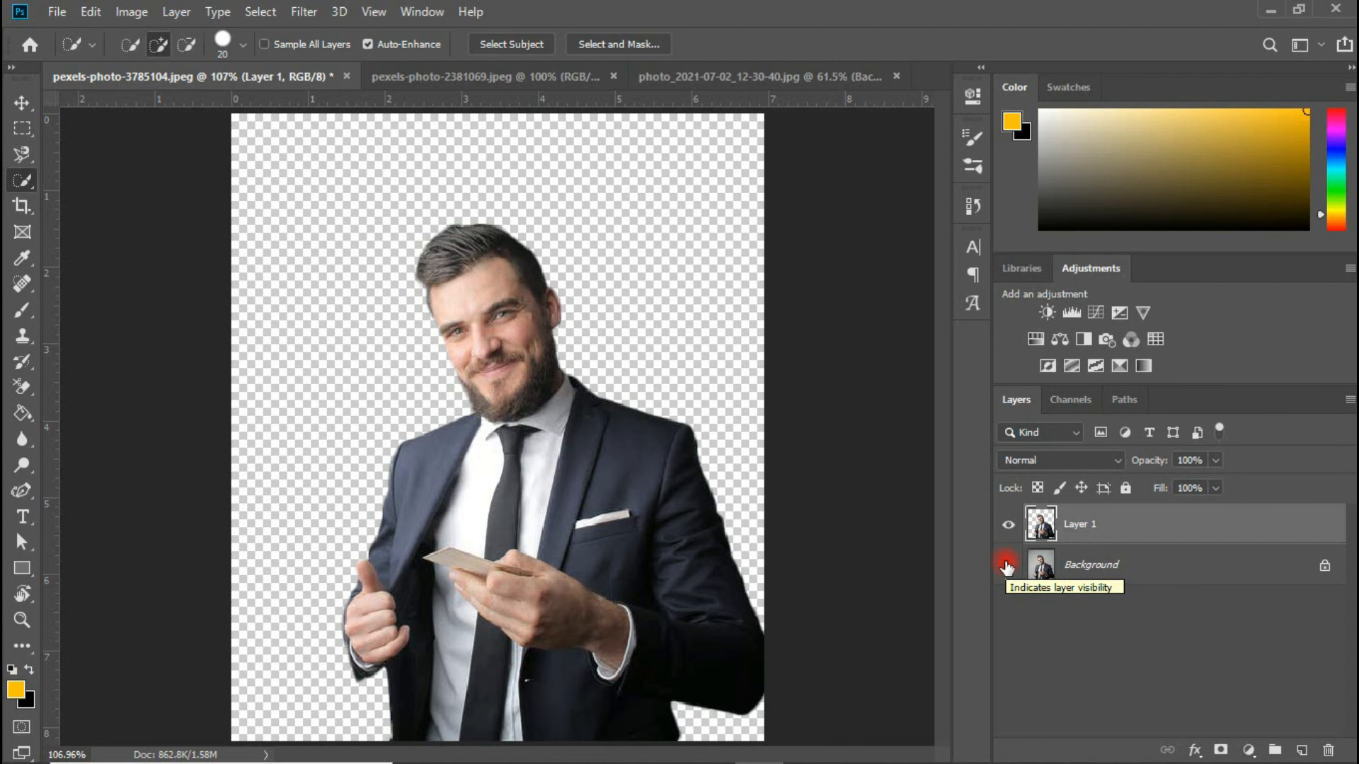
Switch to pexels-photo-2381069.jpeg and select the woman with Select Subject
{"action": "left_click", "coordinate": [483, 81]}
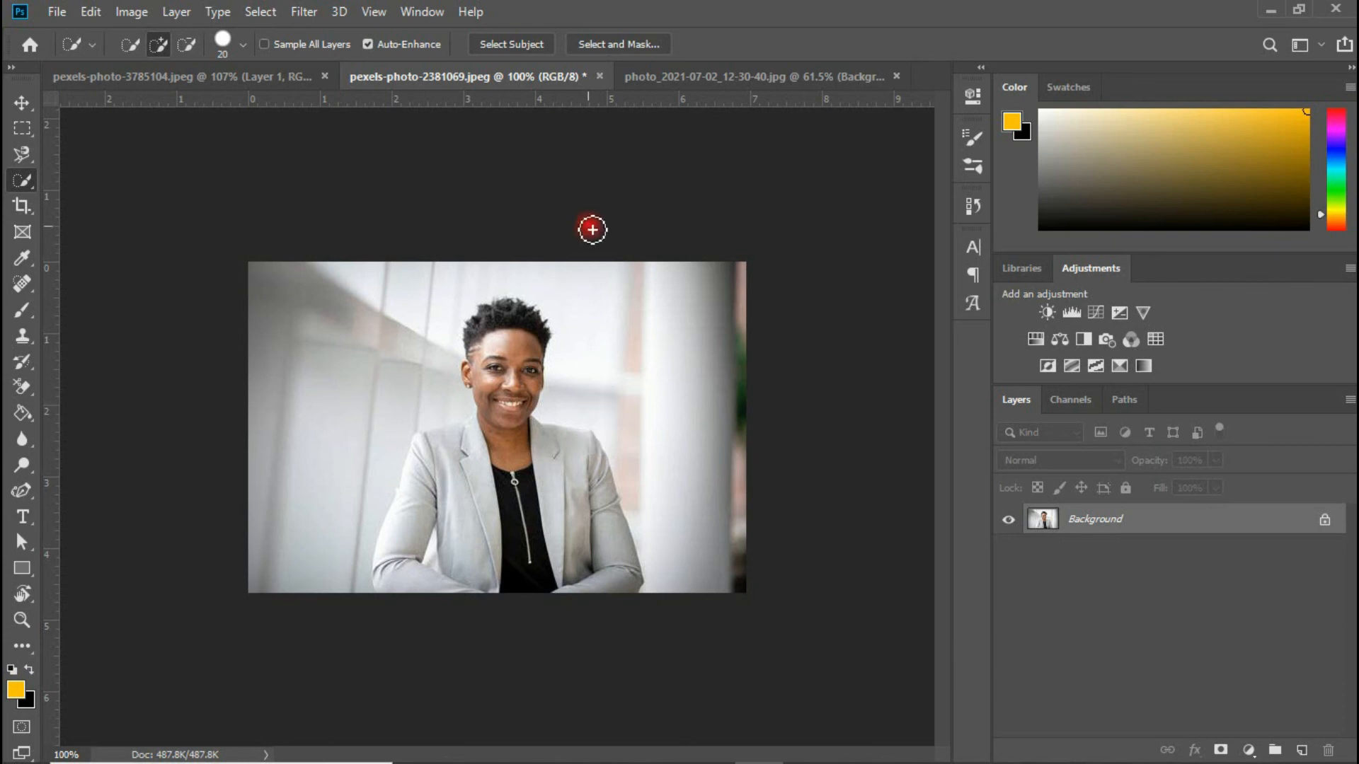
{"action": "left_click", "coordinate": [517, 41]}
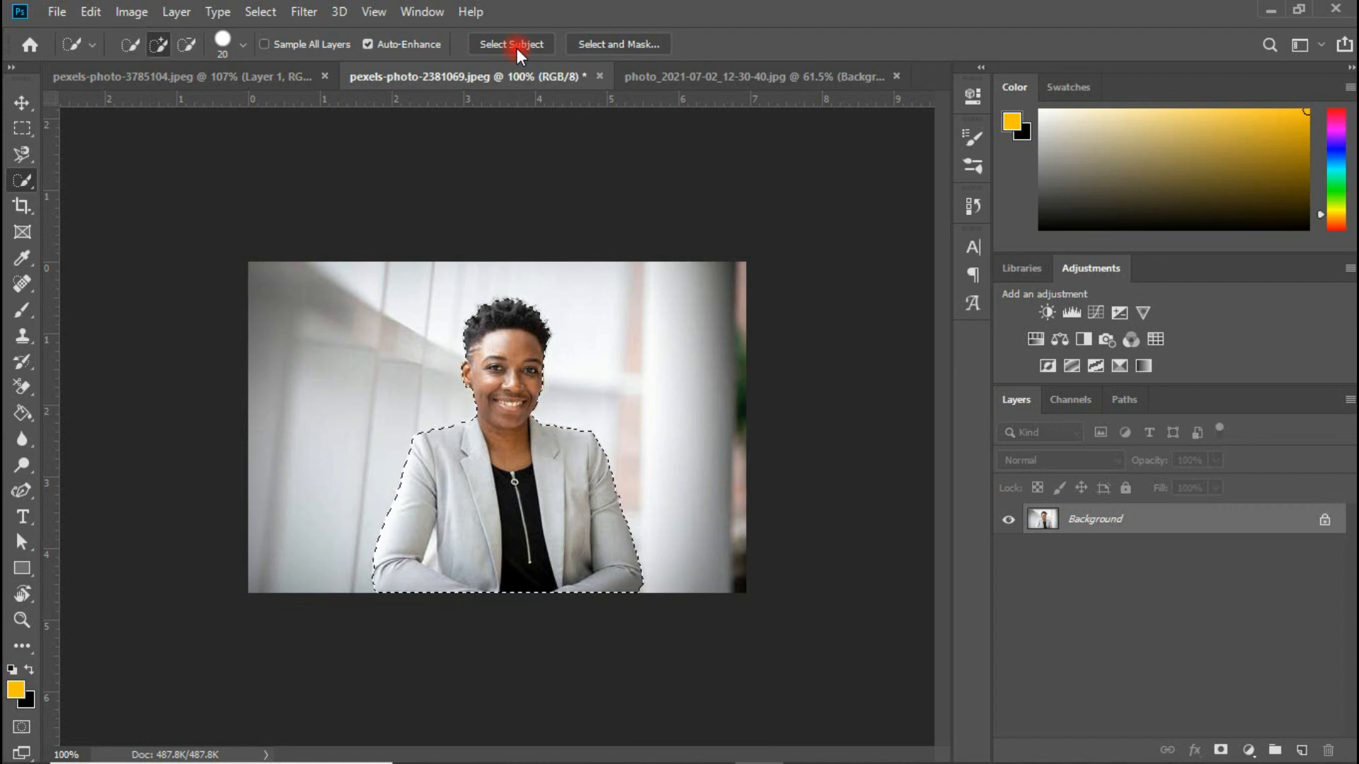
Subtract the background gap between the woman's bent arm and her jacket from the selection, using a smaller brush
{"action": "key", "text": "ctrl+minus"}
{"action": "key", "text": "ctrl+plus"}
{"action": "key", "text": "ctrl+plus"}
{"action": "key", "text": "ctrl+plus"}
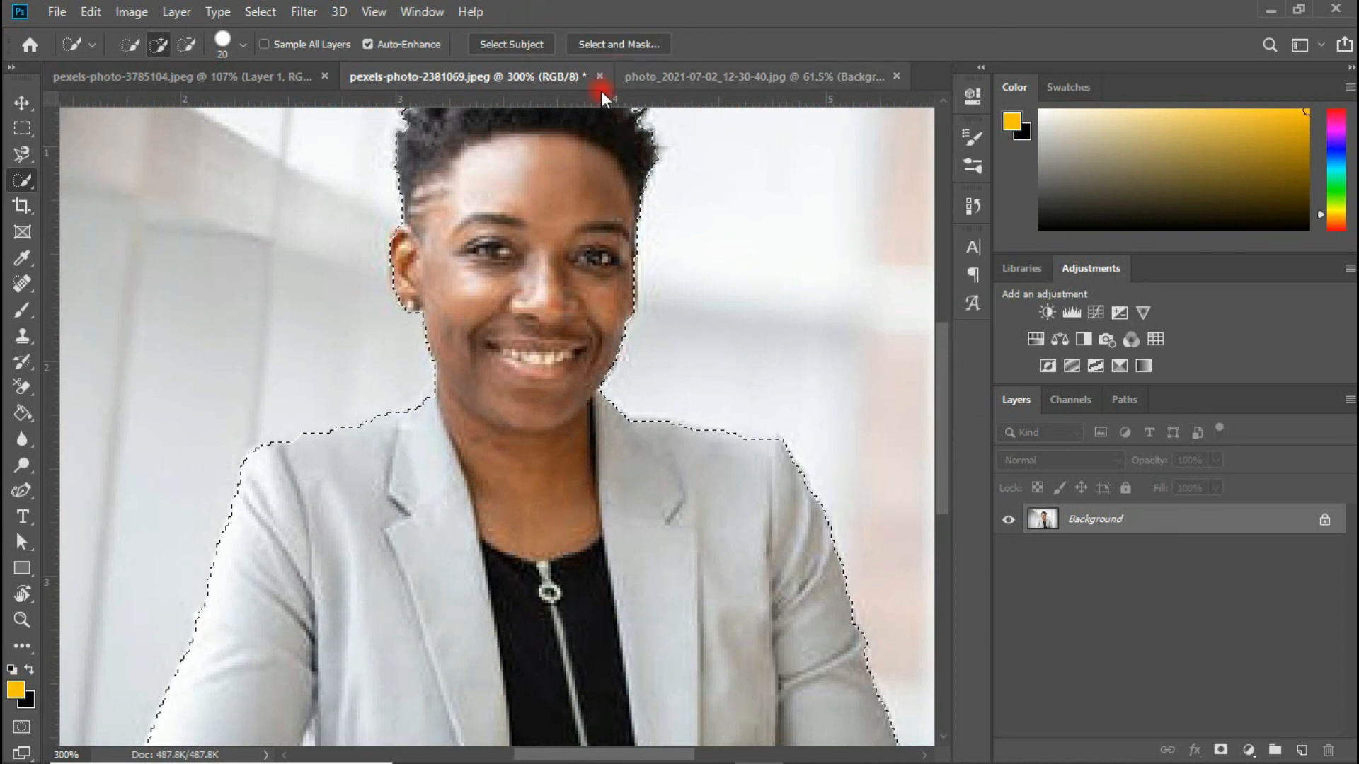
{"action": "key", "text": "bracketleft"}
{"action": "key", "text": "bracketleft"}
{"action": "key", "text": "bracketleft"}
{"action": "key", "text": "bracketleft"}
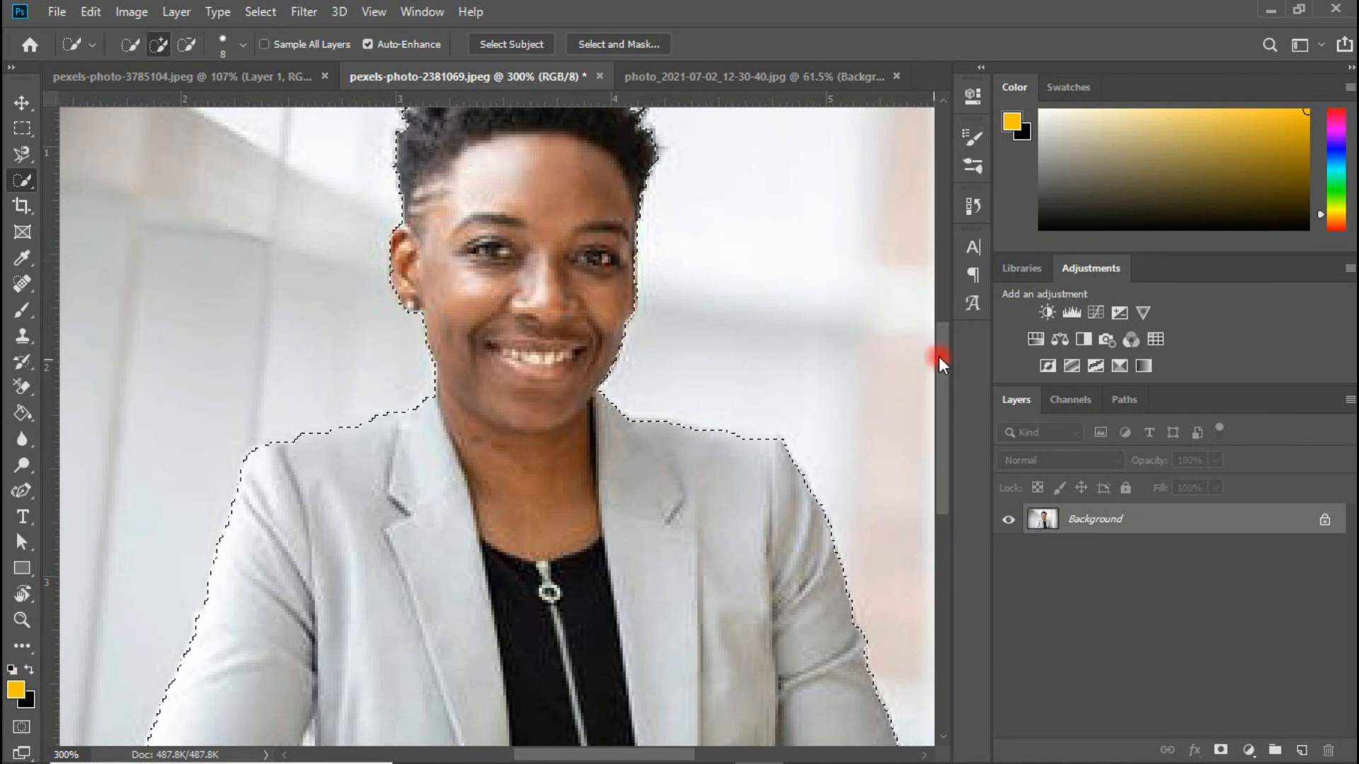
{"action": "left_click_drag", "start_coordinate": [941, 385], "coordinate": [944, 452]}
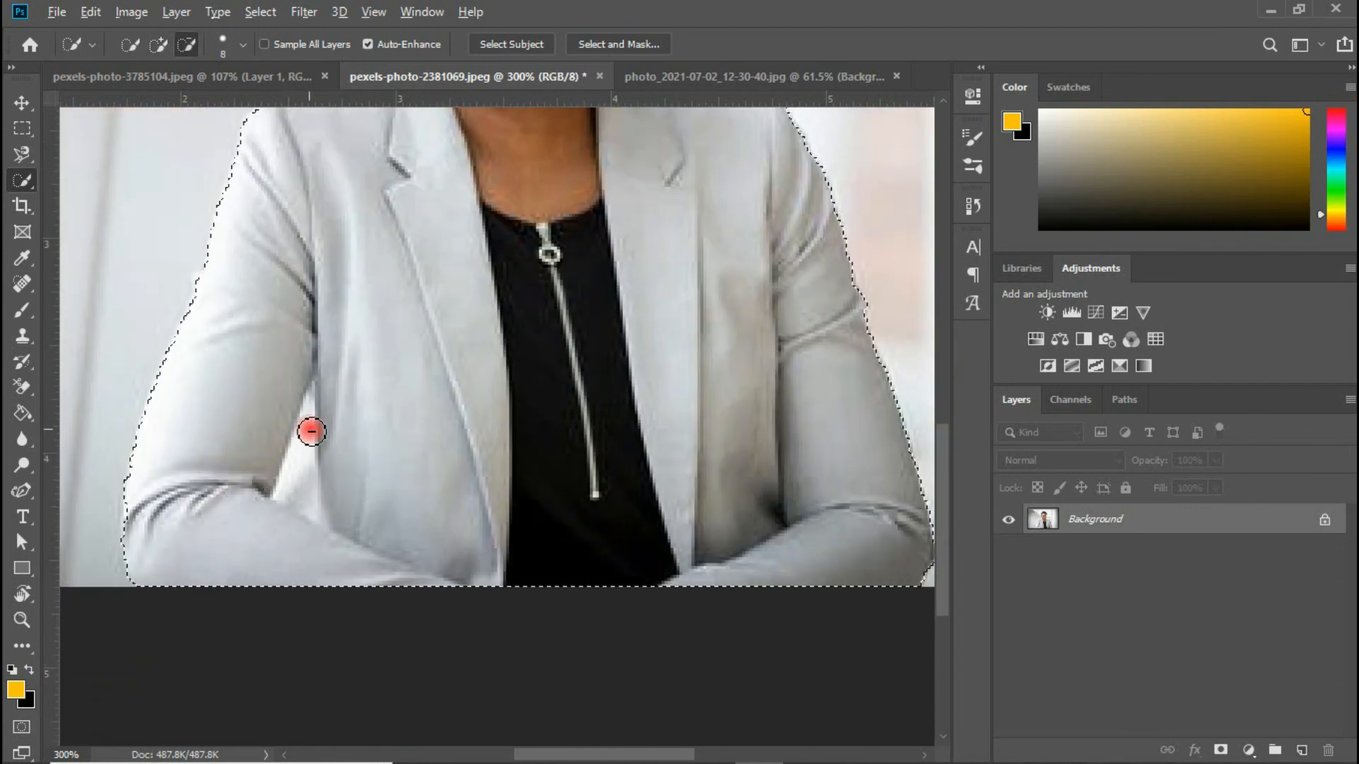
{"action": "left_click", "coordinate": [304, 471], "text": "alt"}
{"action": "left_click_drag", "start_coordinate": [303, 492], "coordinate": [307, 506]}
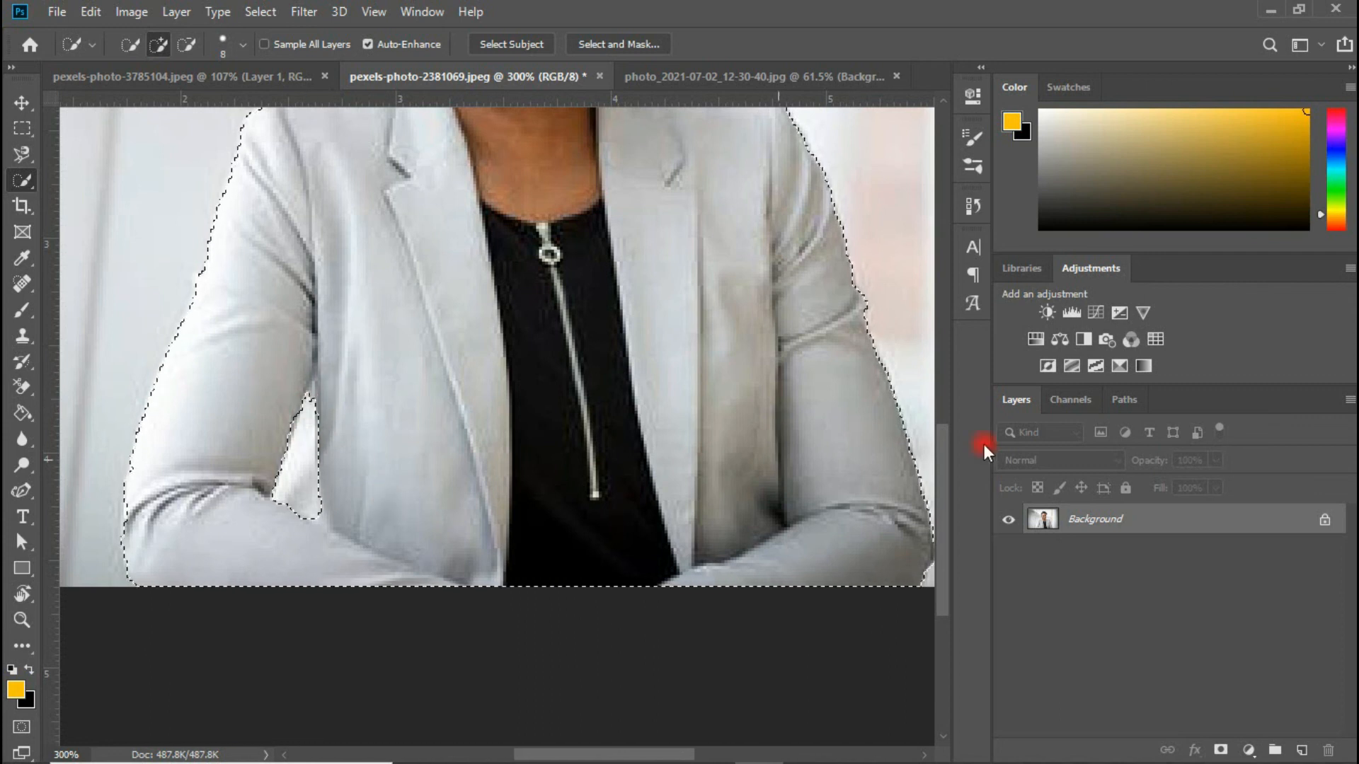
Refine the edge of the woman's selection in Select and Mask with Radius 1 px and Smooth 4
{"action": "left_click", "coordinate": [623, 44]}
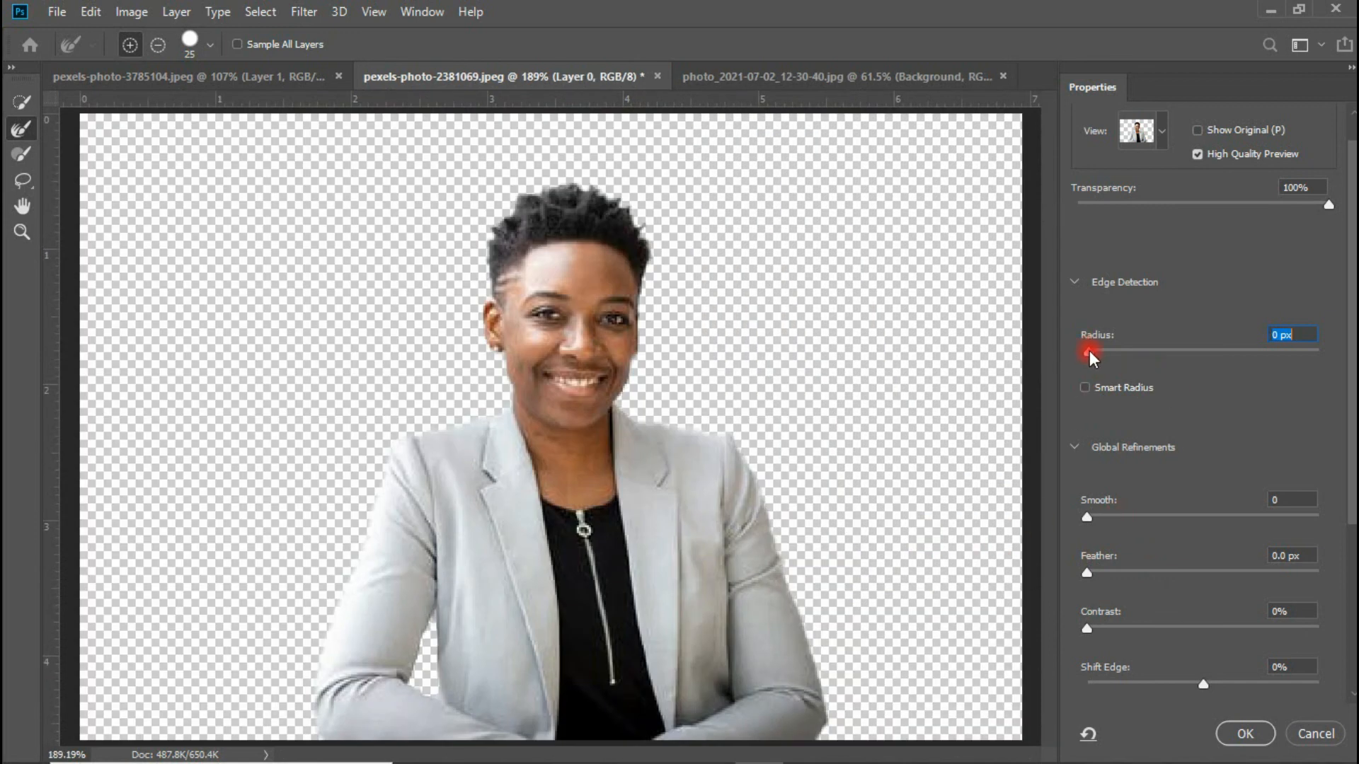
{"action": "left_click", "coordinate": [1094, 351]}
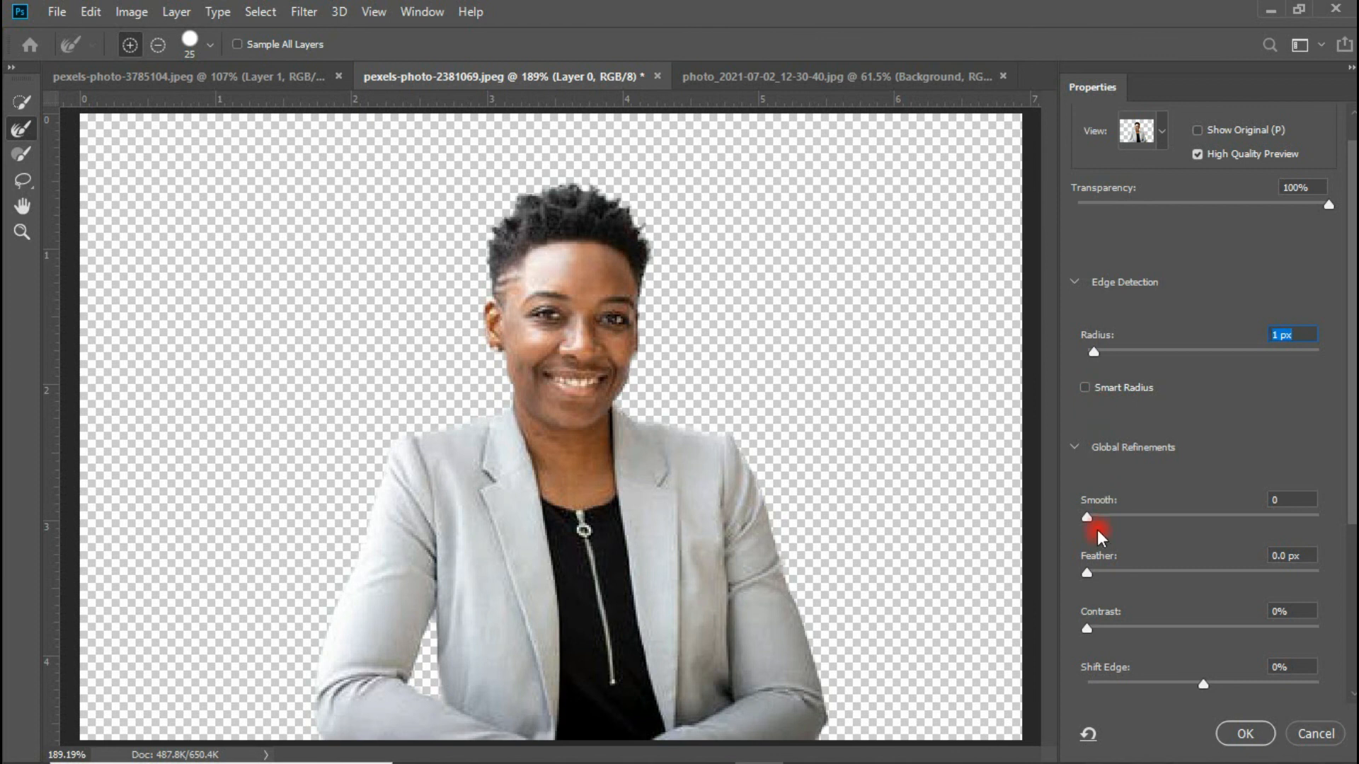
{"action": "left_click_drag", "start_coordinate": [1087, 517], "coordinate": [1092, 517]}
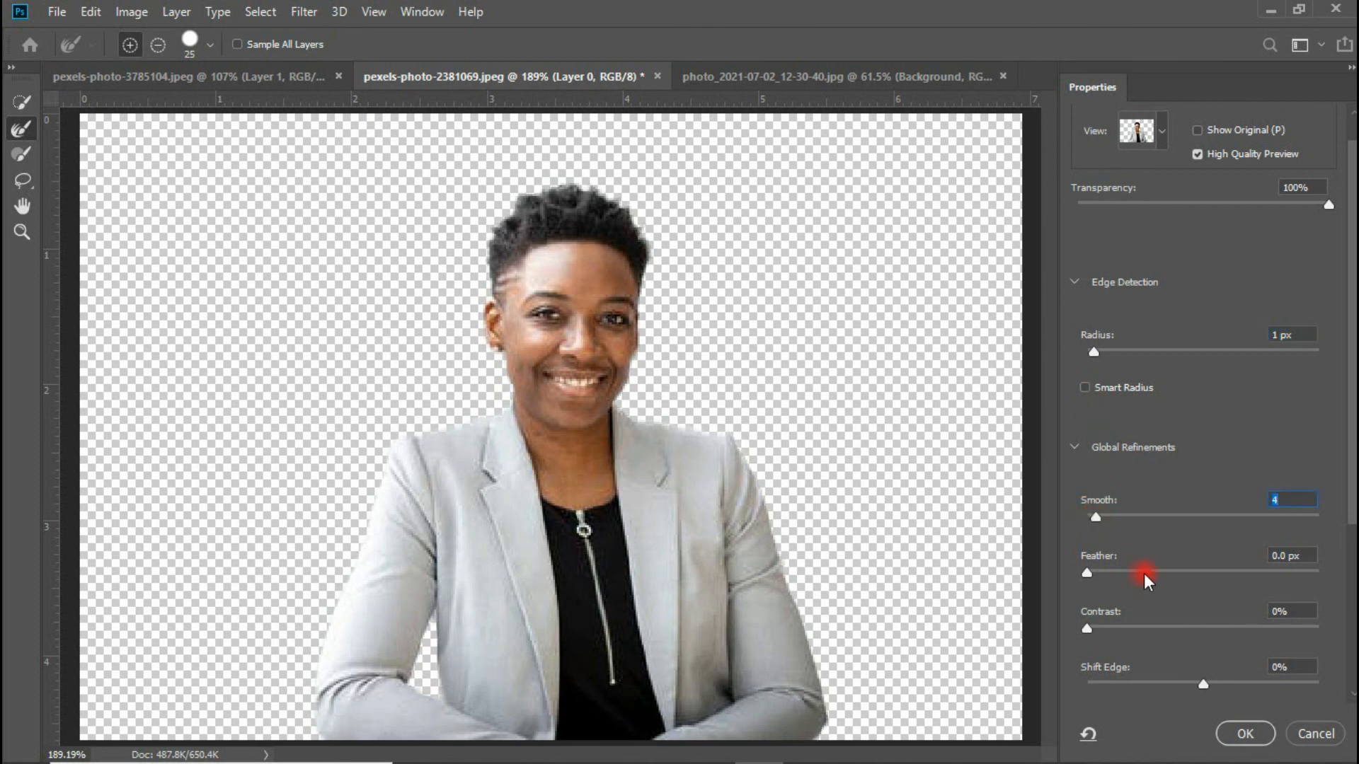
{"action": "left_click_drag", "start_coordinate": [1352, 525], "coordinate": [1352, 588]}
{"action": "left_click", "coordinate": [1246, 733]}
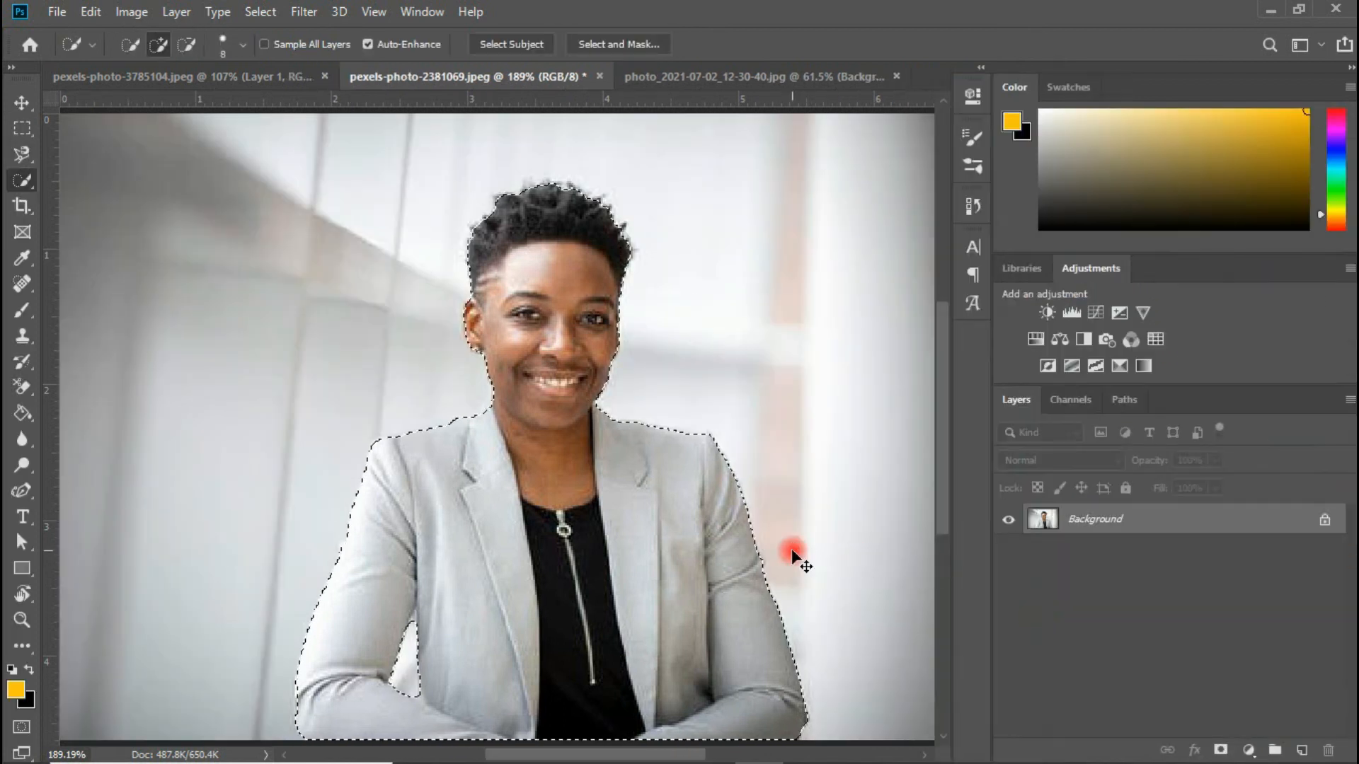
Copy the selected woman onto a new layer and hide the Background layer, comparing the cutout with the original photo
{"action": "key", "text": "ctrl+j"}
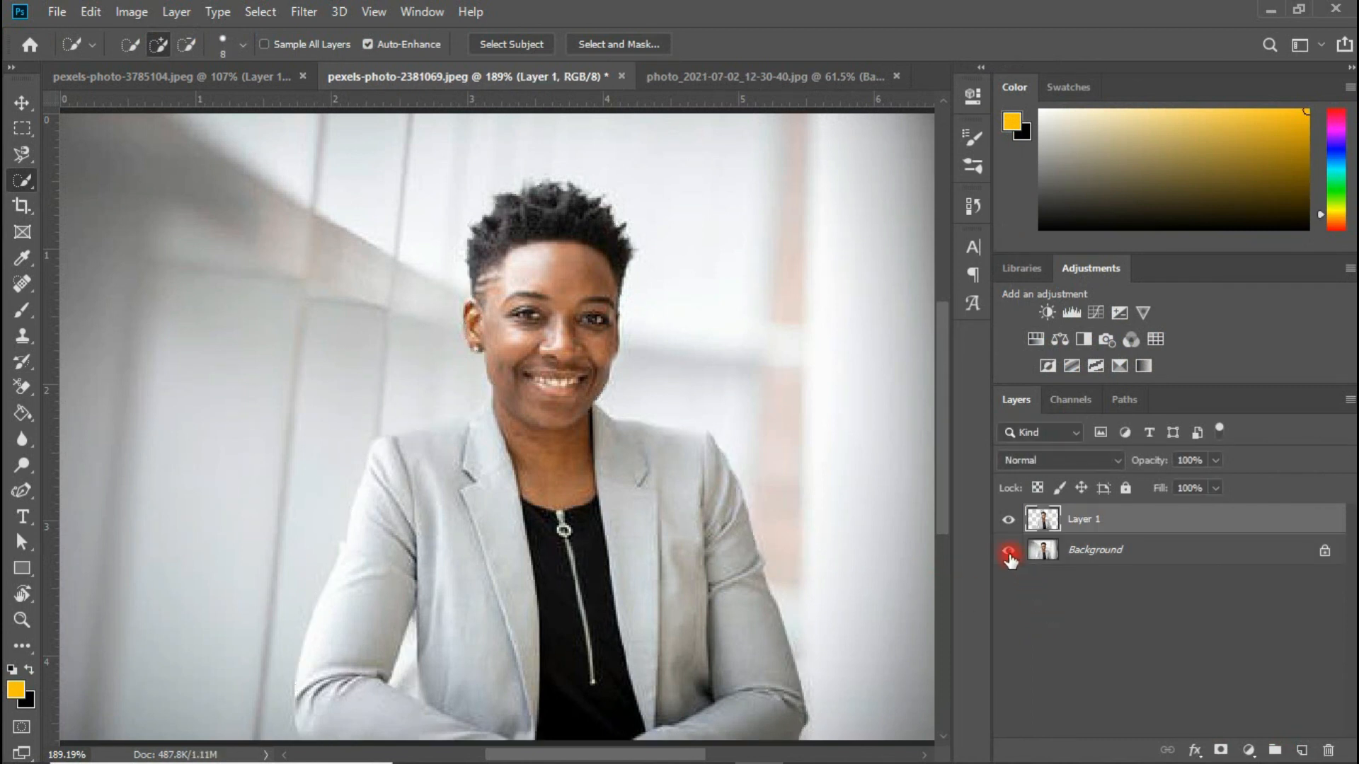
{"action": "left_click", "coordinate": [1007, 551]}
{"action": "key", "text": "v"}
{"action": "key", "text": "v"}
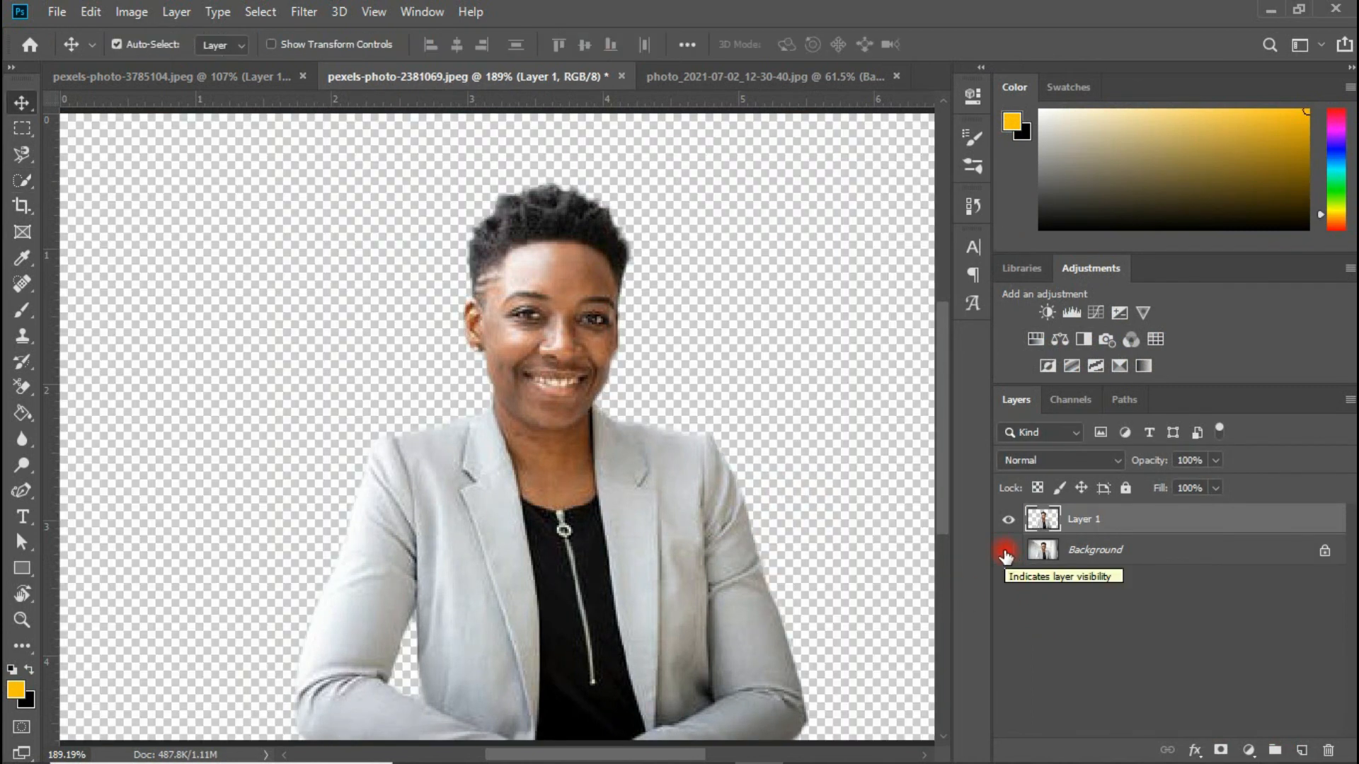
{"action": "key", "text": "ctrl+0"}
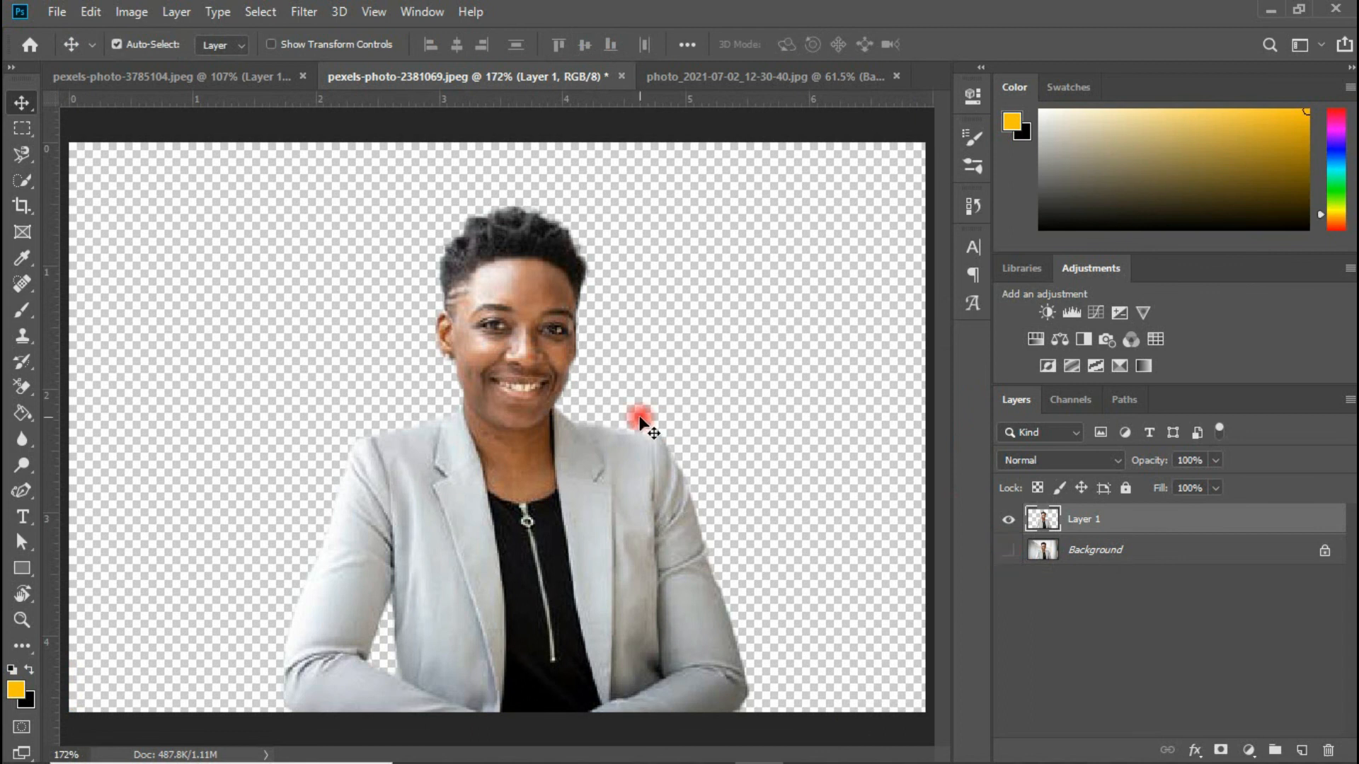
{"action": "key", "text": "ctrl"}
{"action": "key", "text": "ctrl+1"}
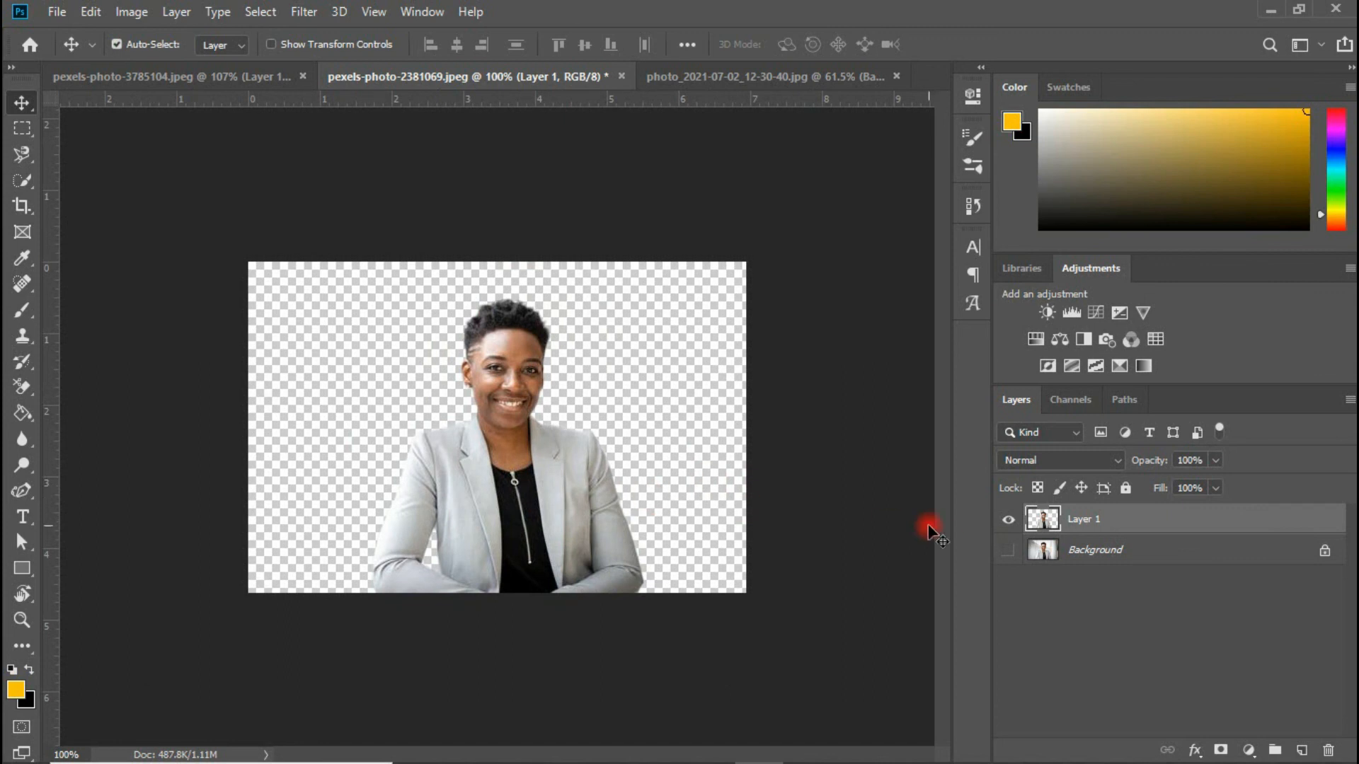
{"action": "left_click", "coordinate": [1008, 552]}
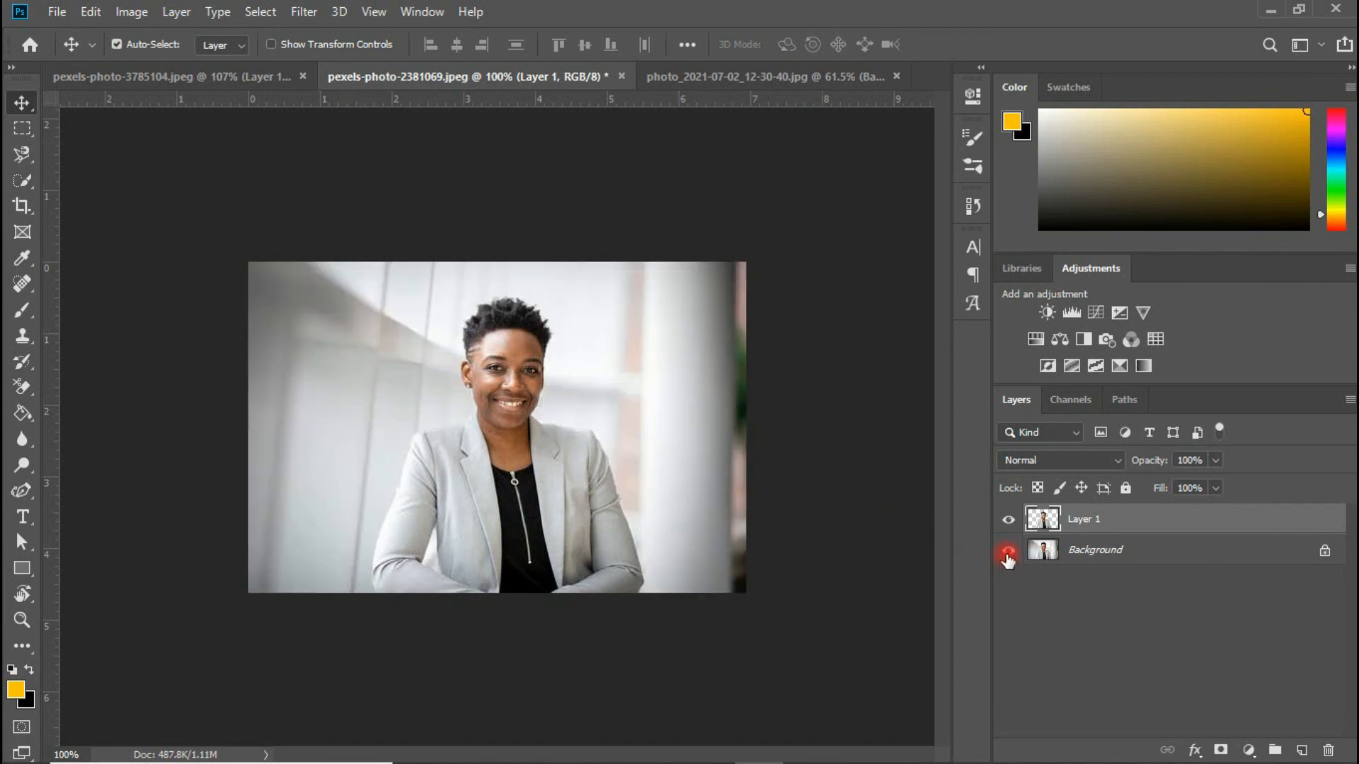
{"action": "left_click", "coordinate": [1007, 555]}
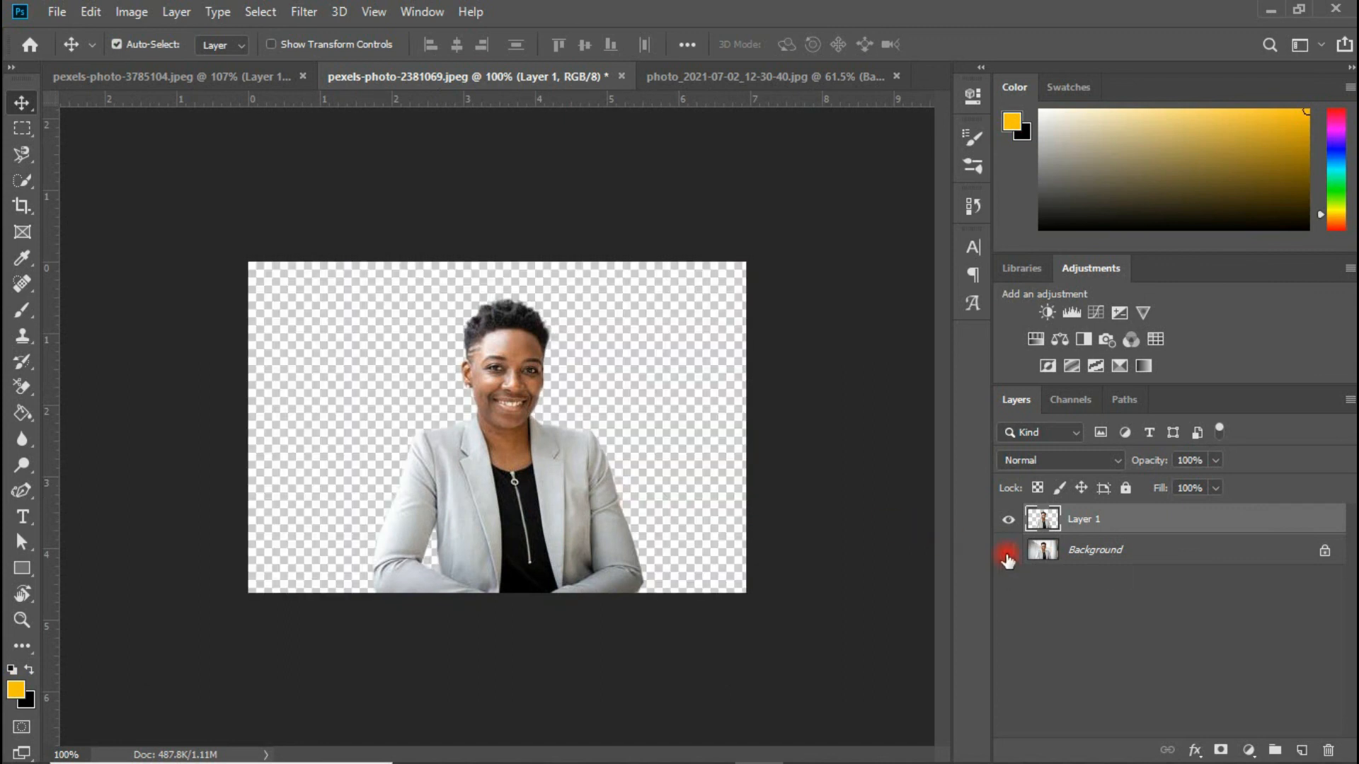